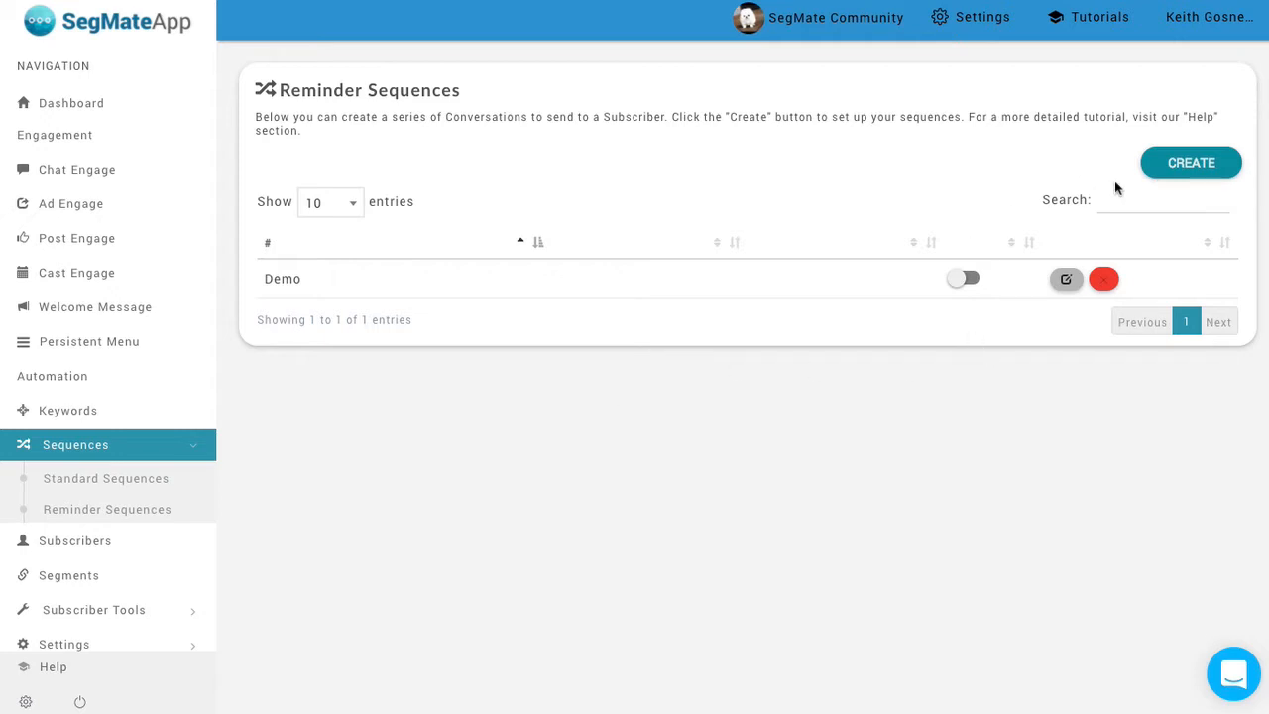
Delete the existing Demo reminder sequence and create a new reminder sequence named "Demo"
click(1109, 279)
click(871, 213)
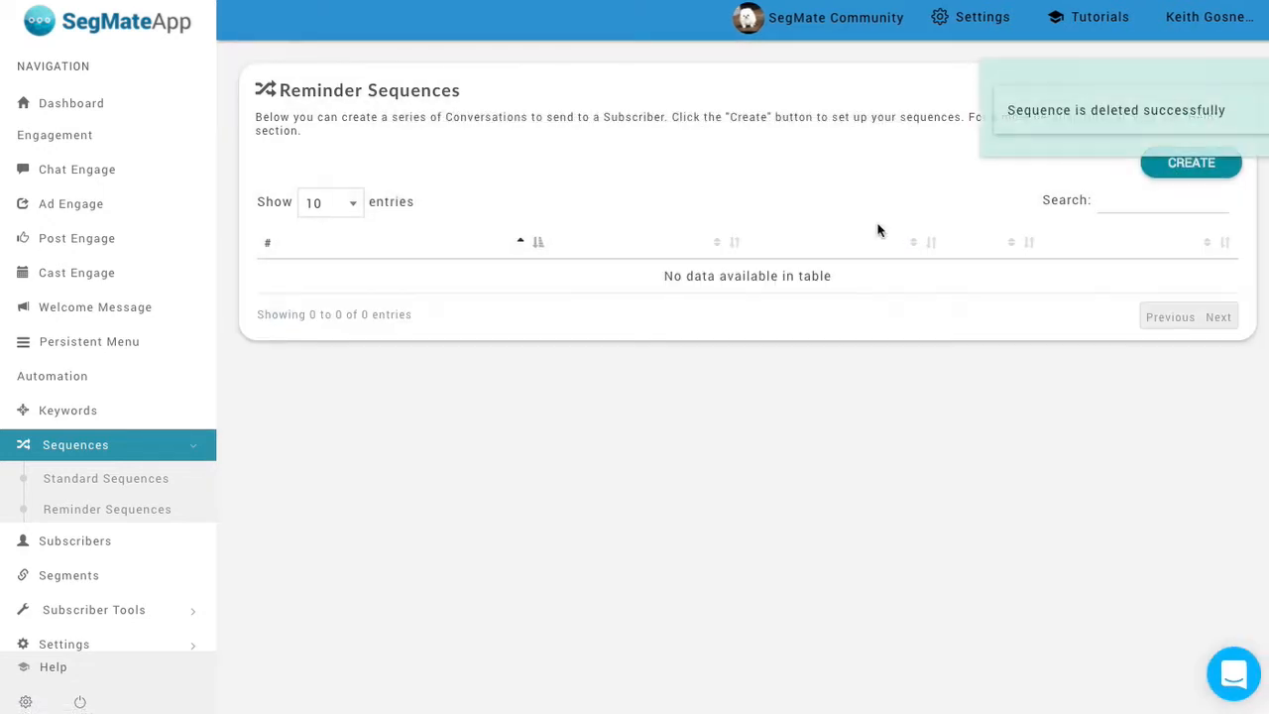
click(1190, 166)
click(539, 197)
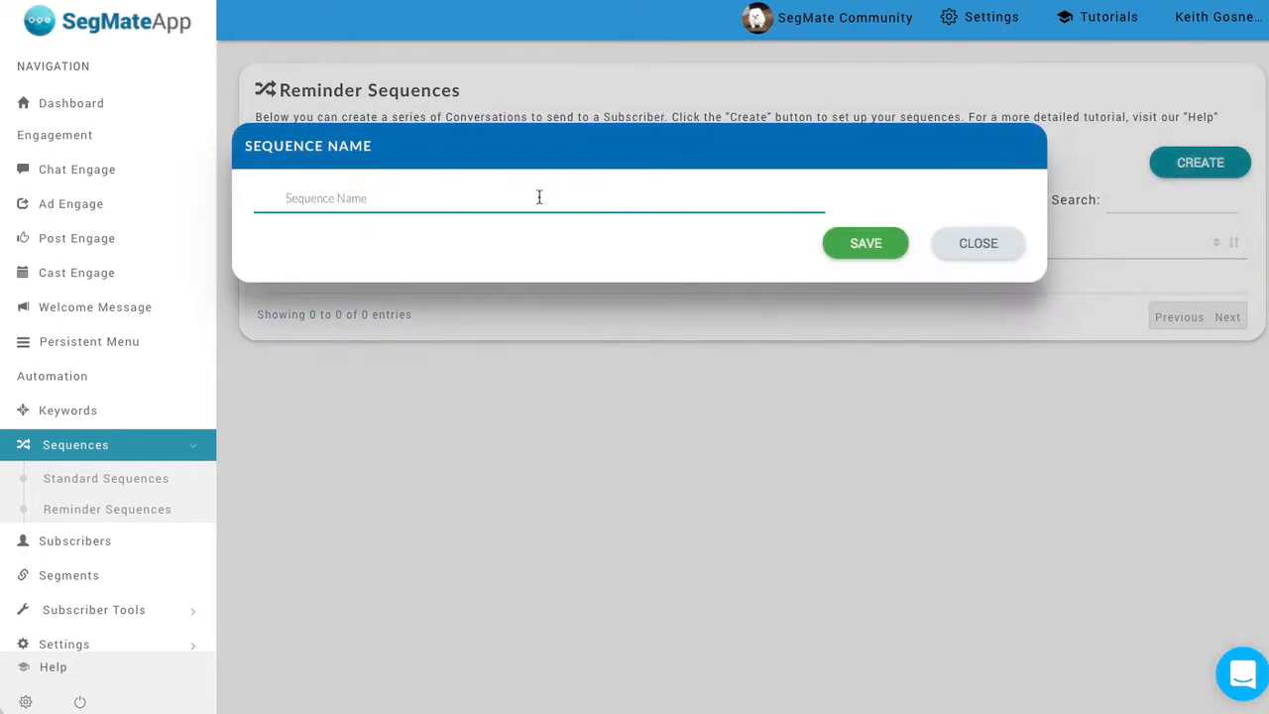
text(Demo)
click(883, 250)
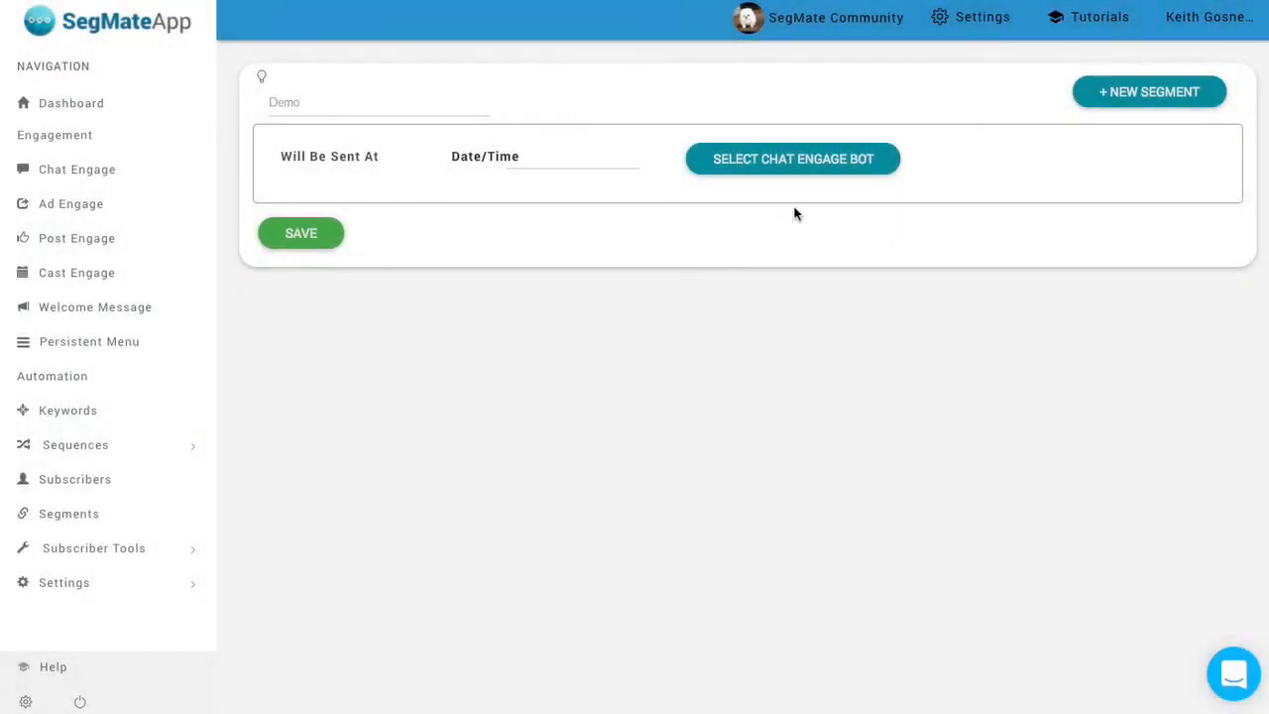
click(571, 163)
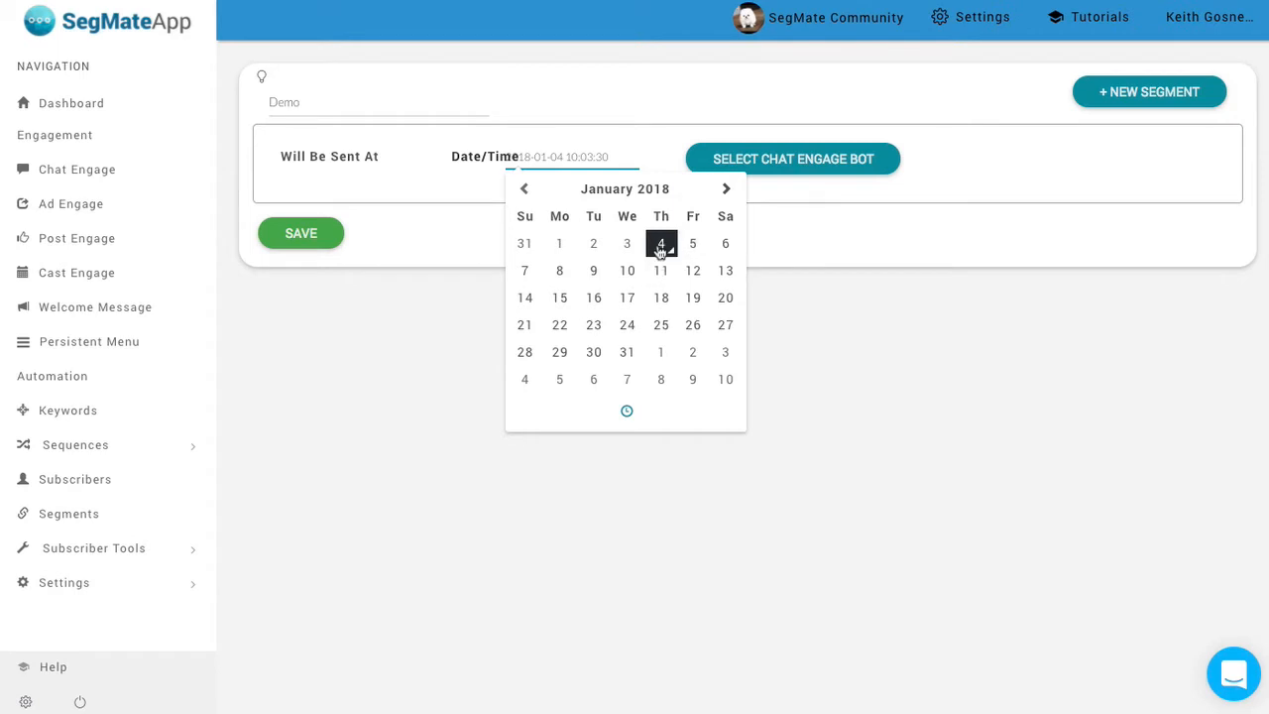
click(626, 414)
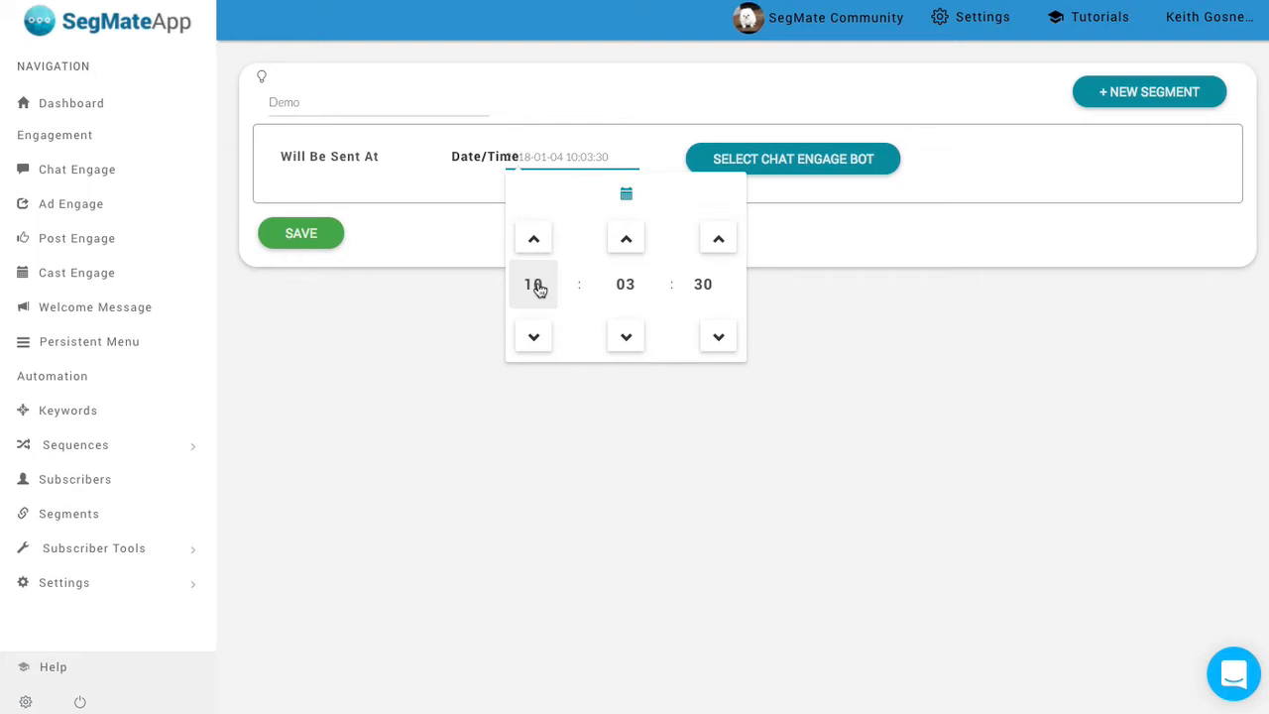
click(535, 286)
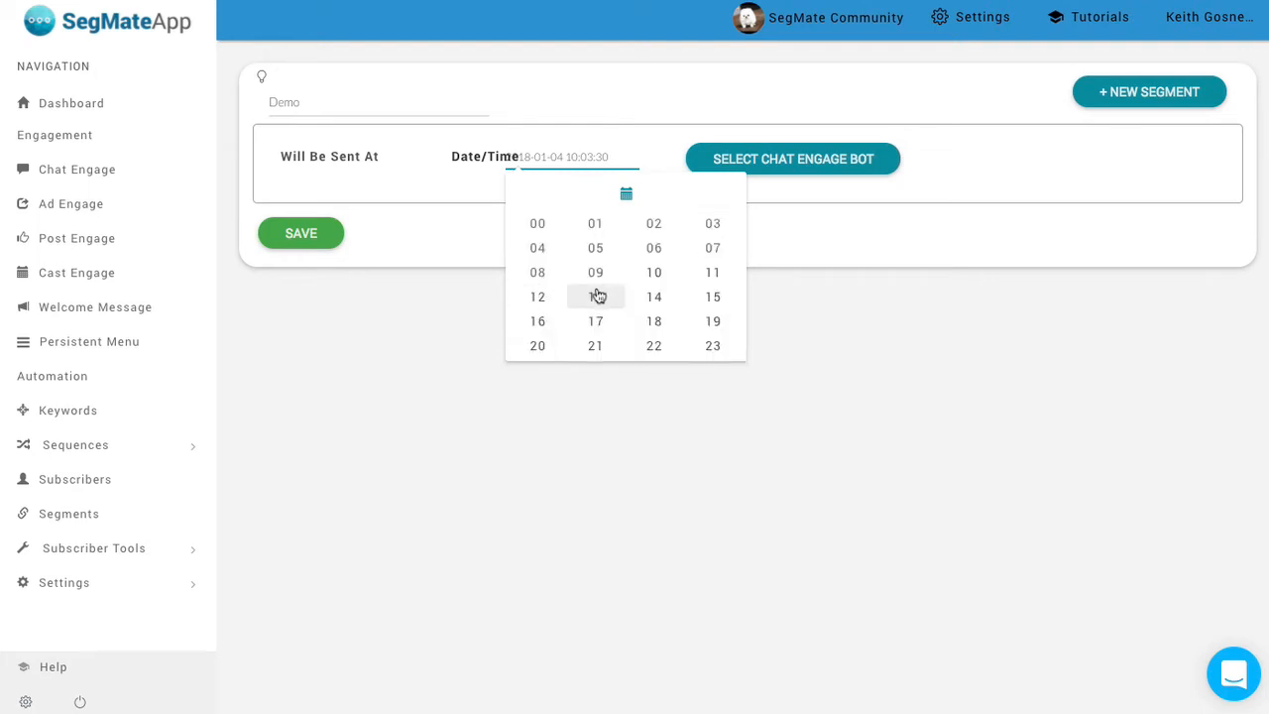
click(650, 322)
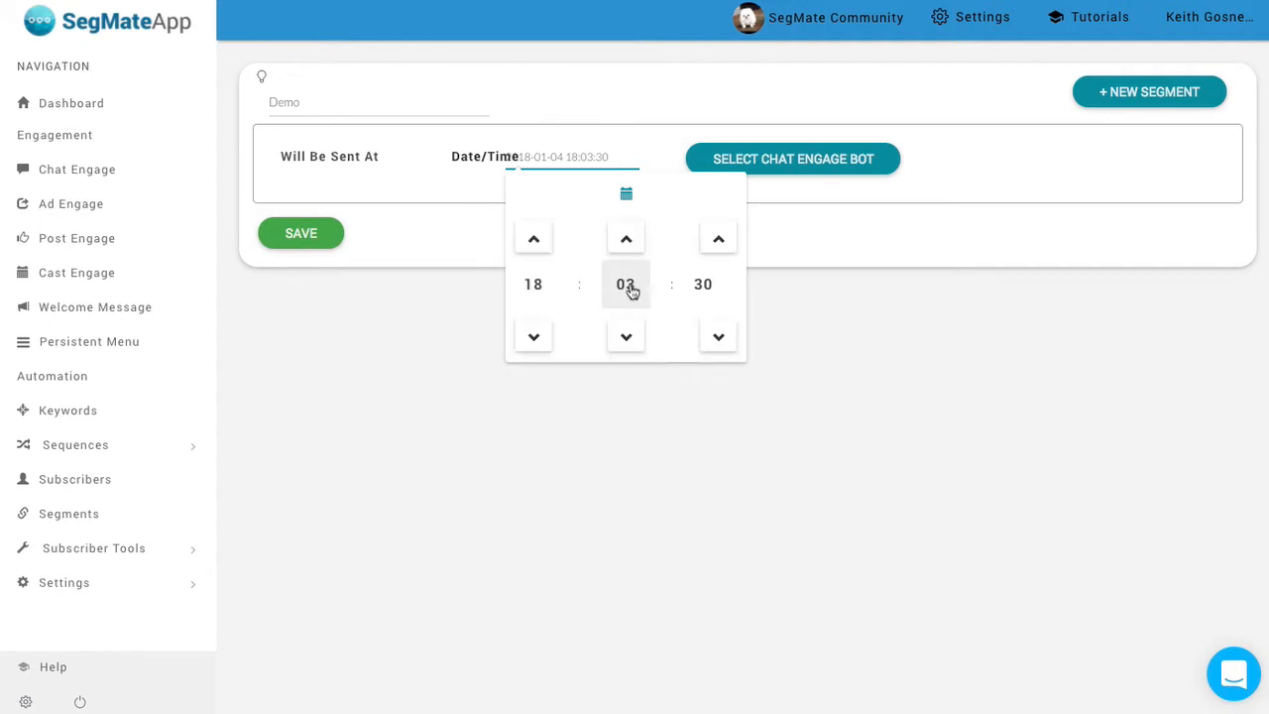
click(626, 287)
click(530, 234)
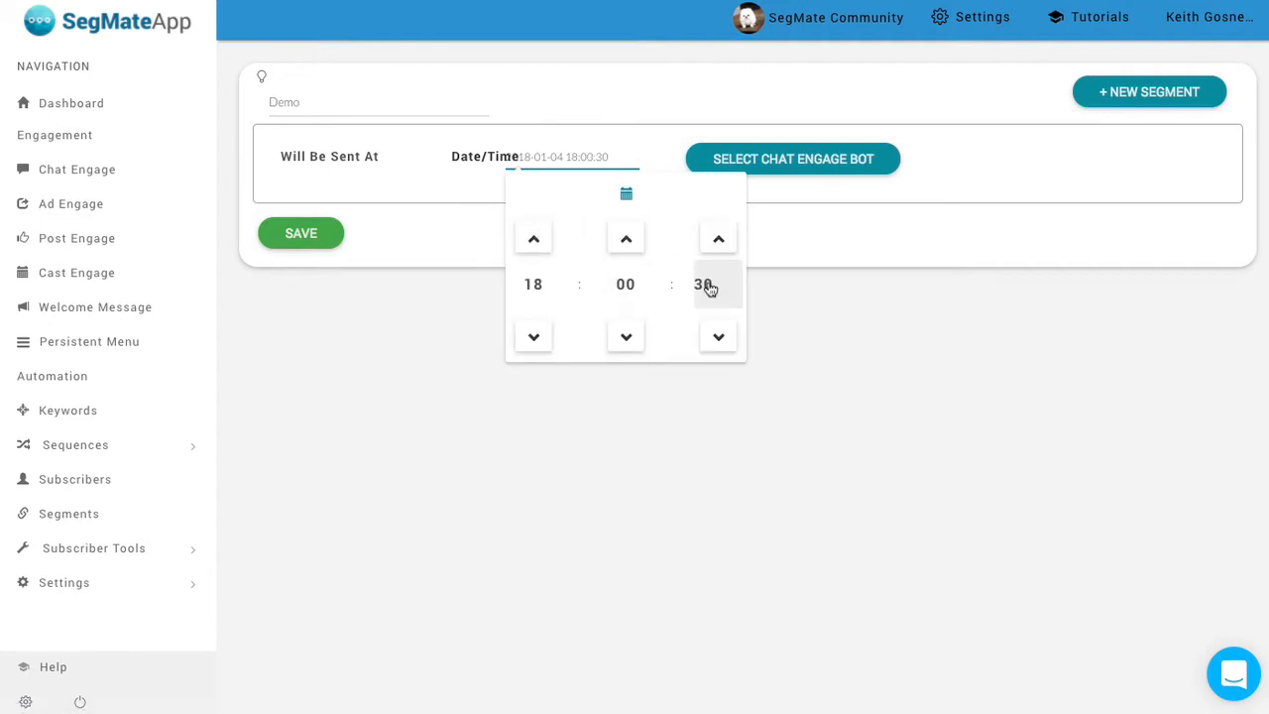
click(708, 287)
click(551, 246)
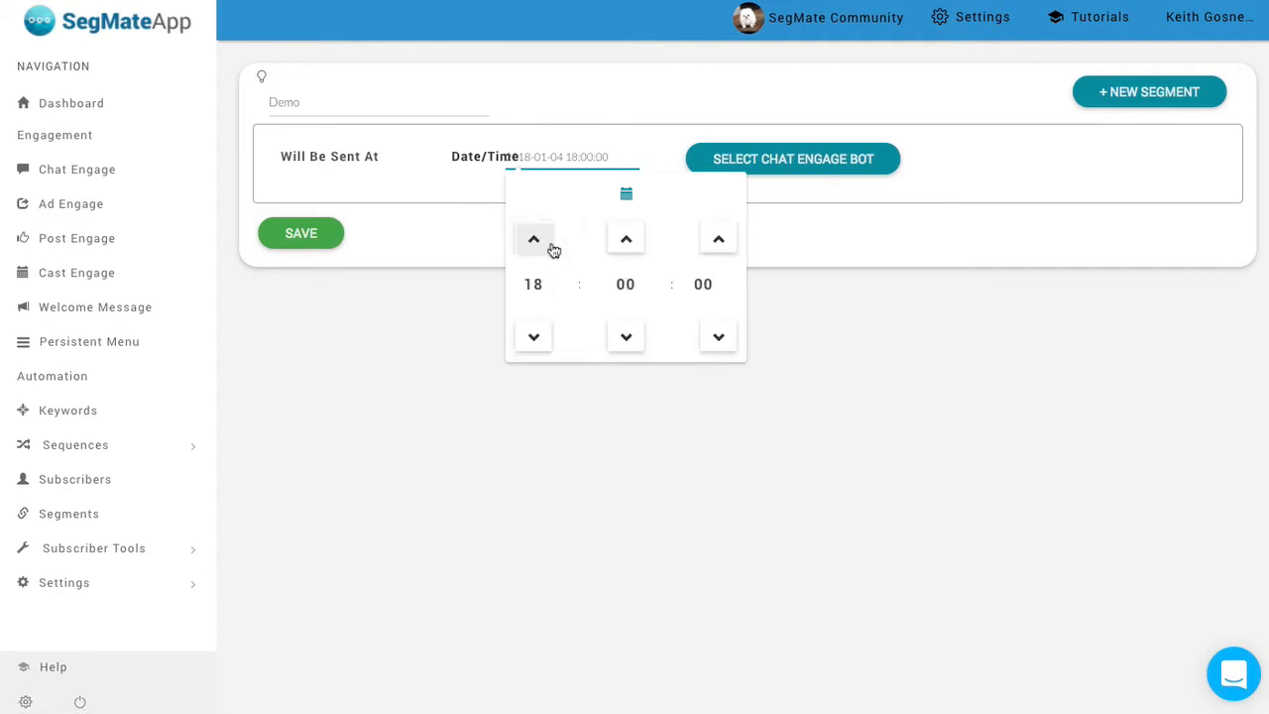
click(844, 271)
Assign the Sequence 1 conversation to the first message and add a second segment to the sequence
click(807, 161)
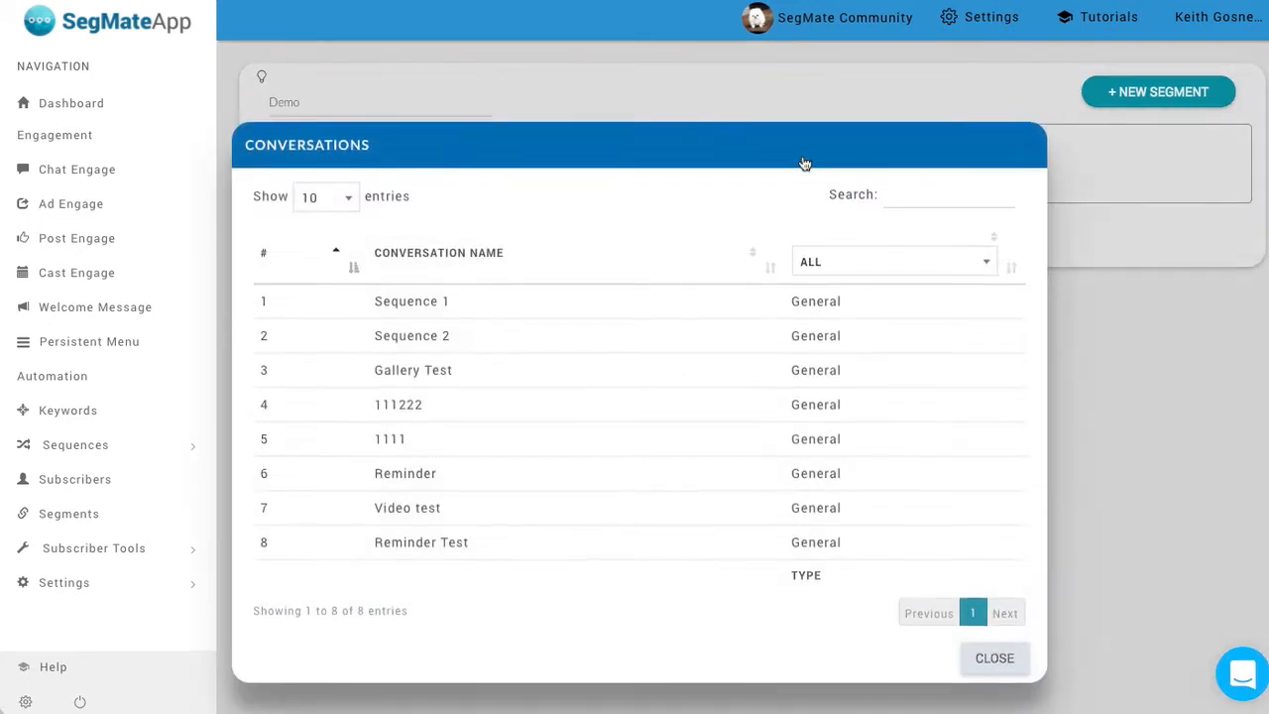
click(544, 313)
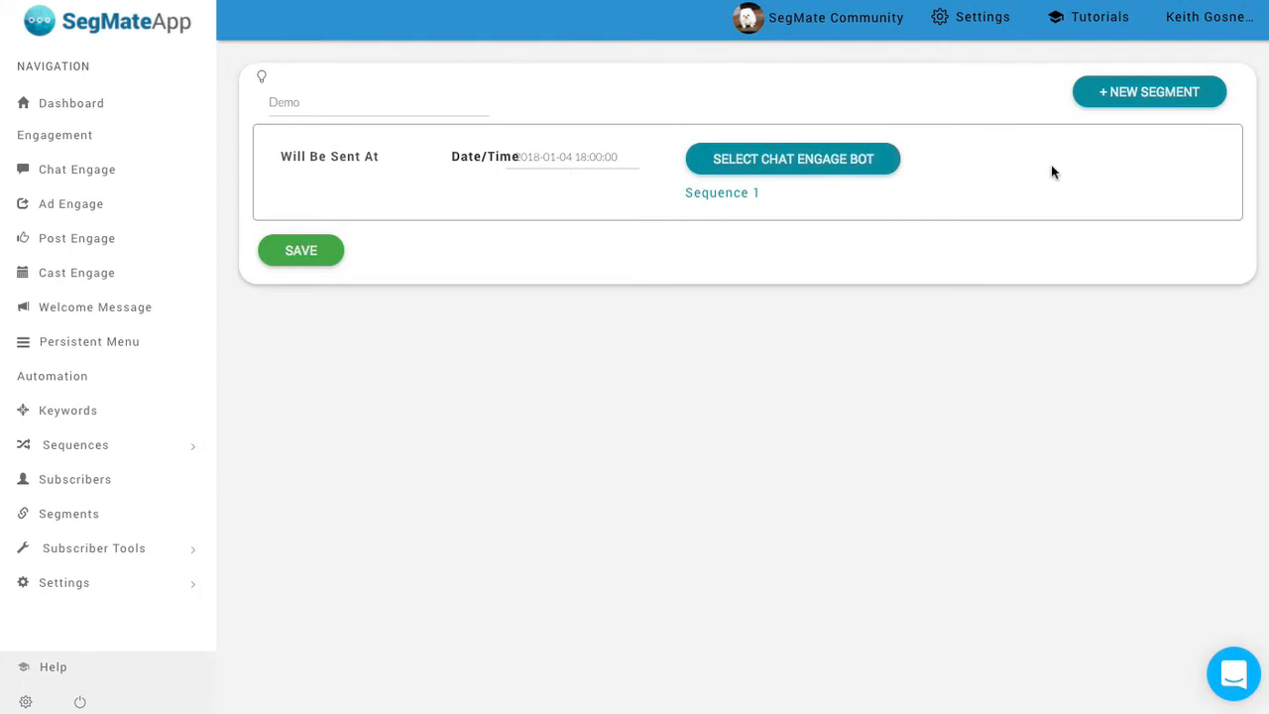
click(1145, 100)
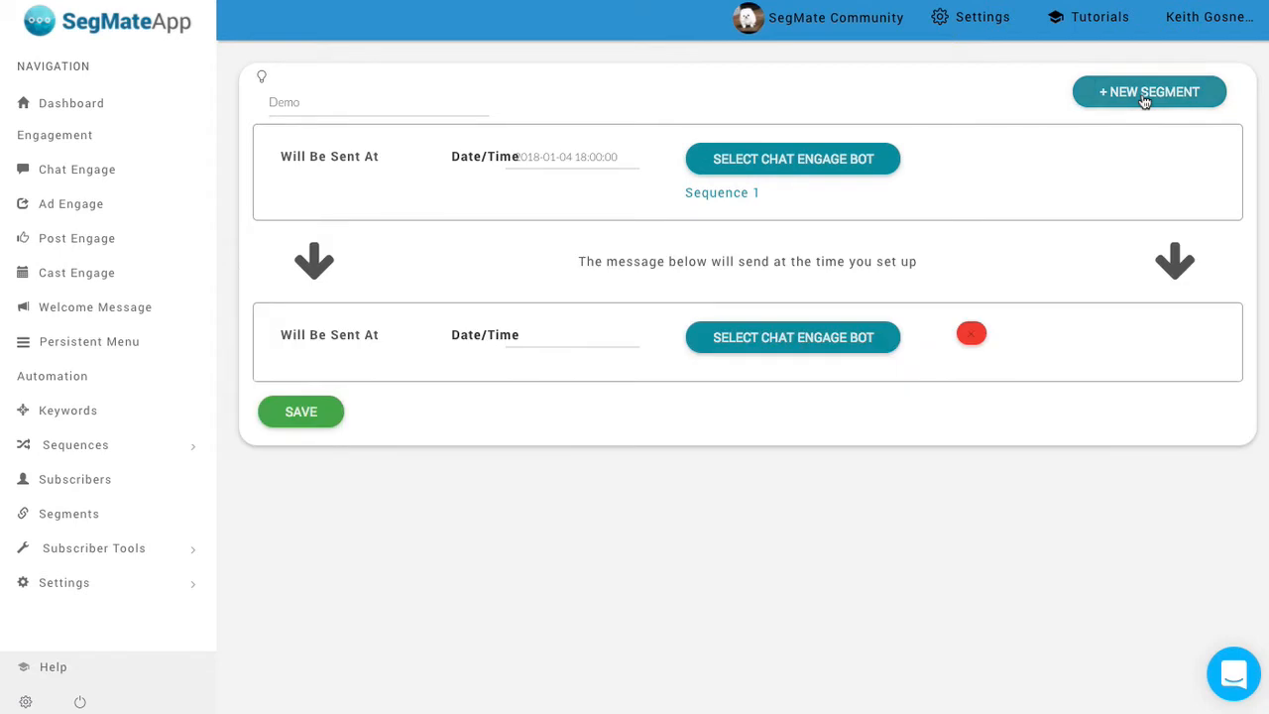
click(562, 337)
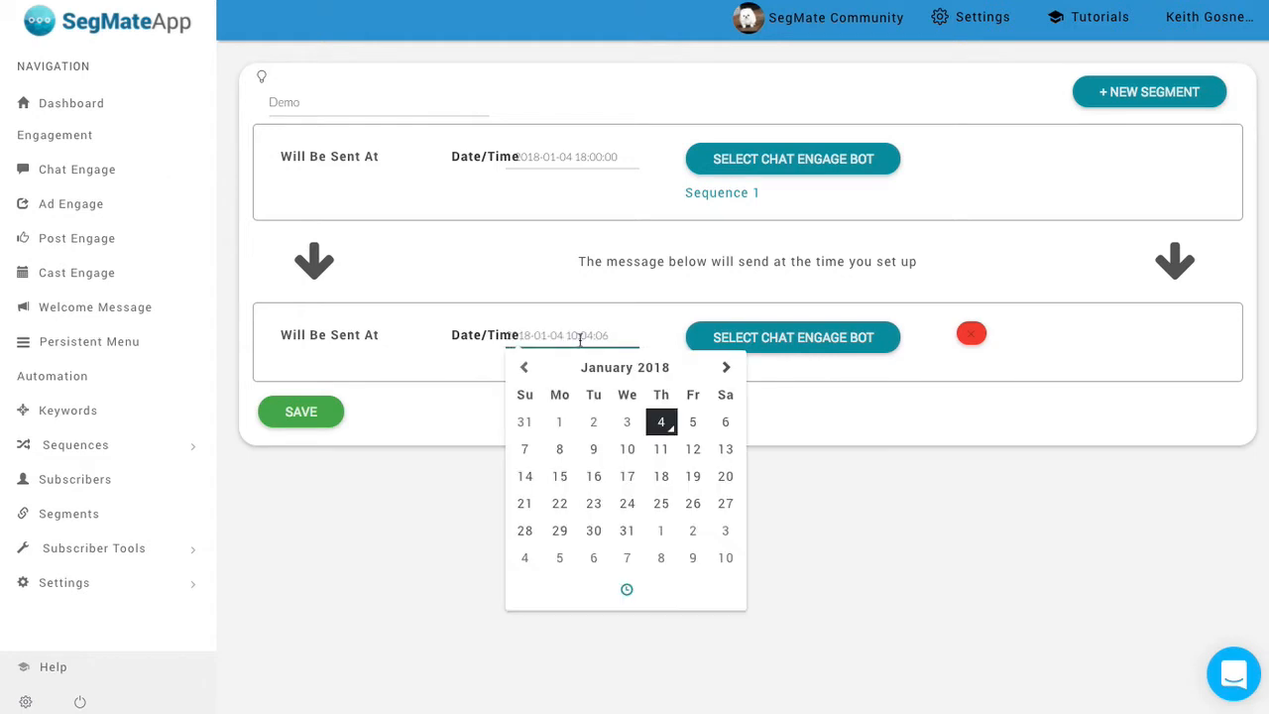
click(693, 422)
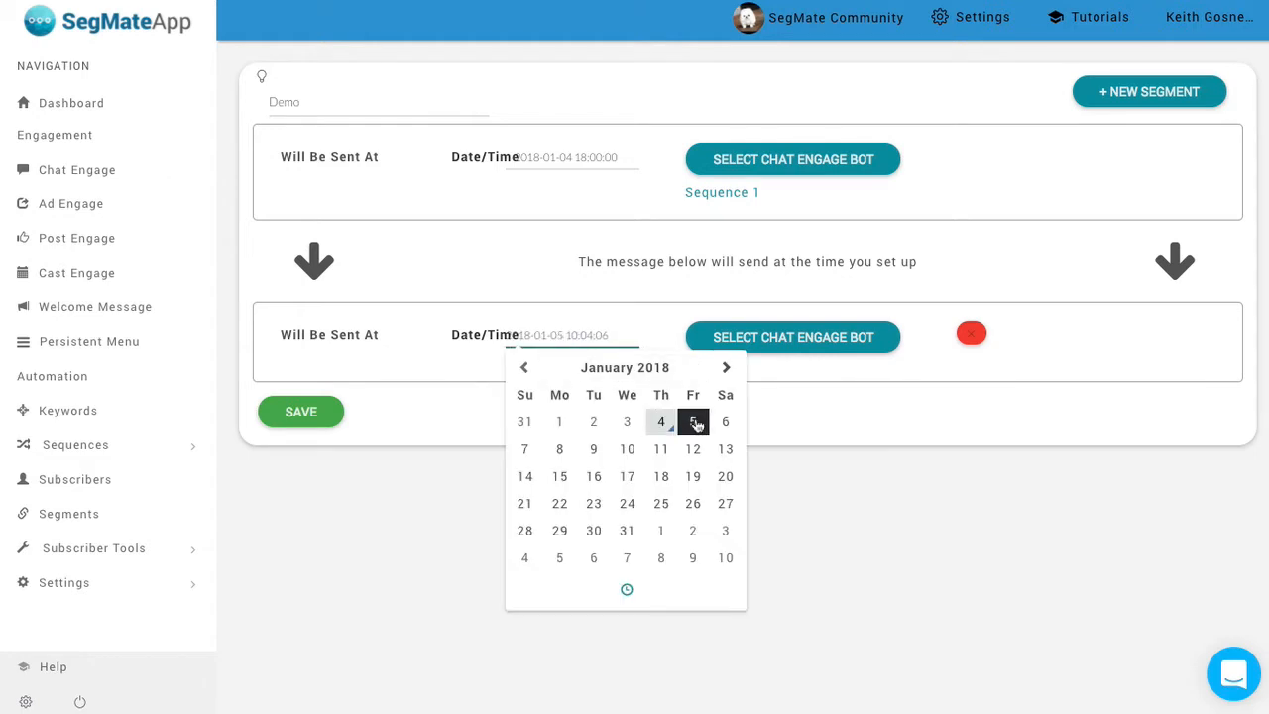
click(628, 591)
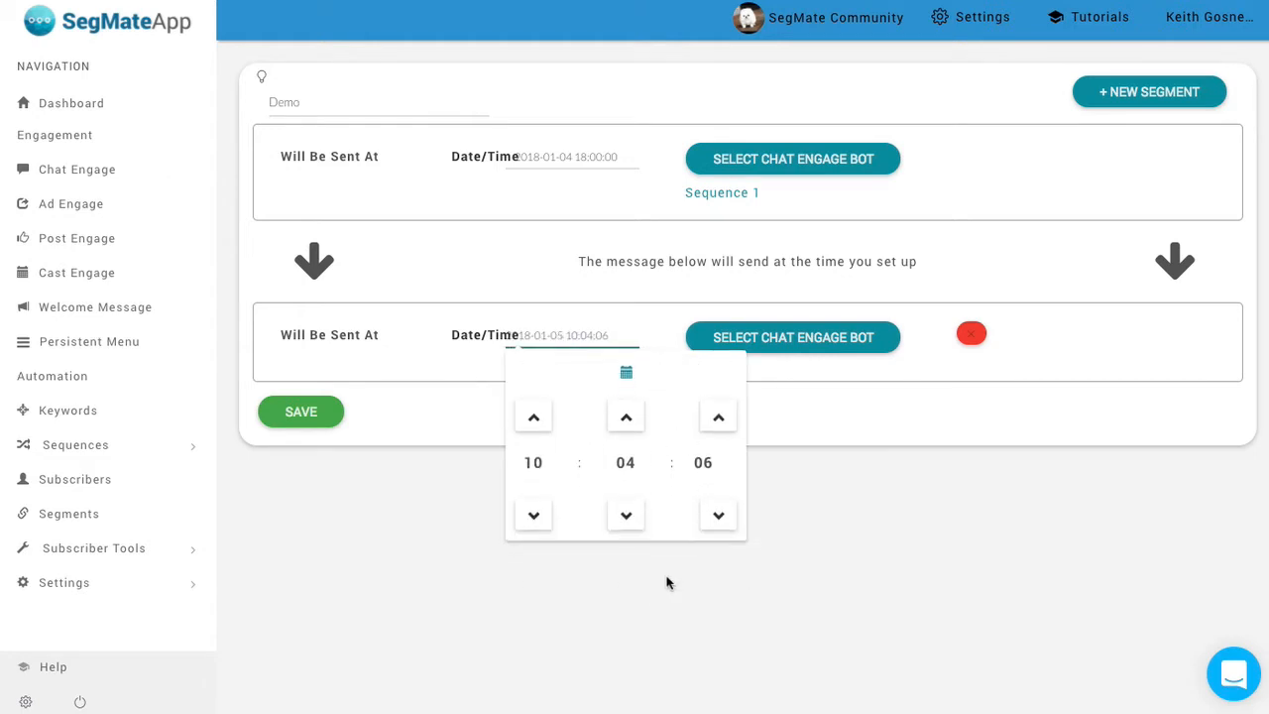
click(537, 470)
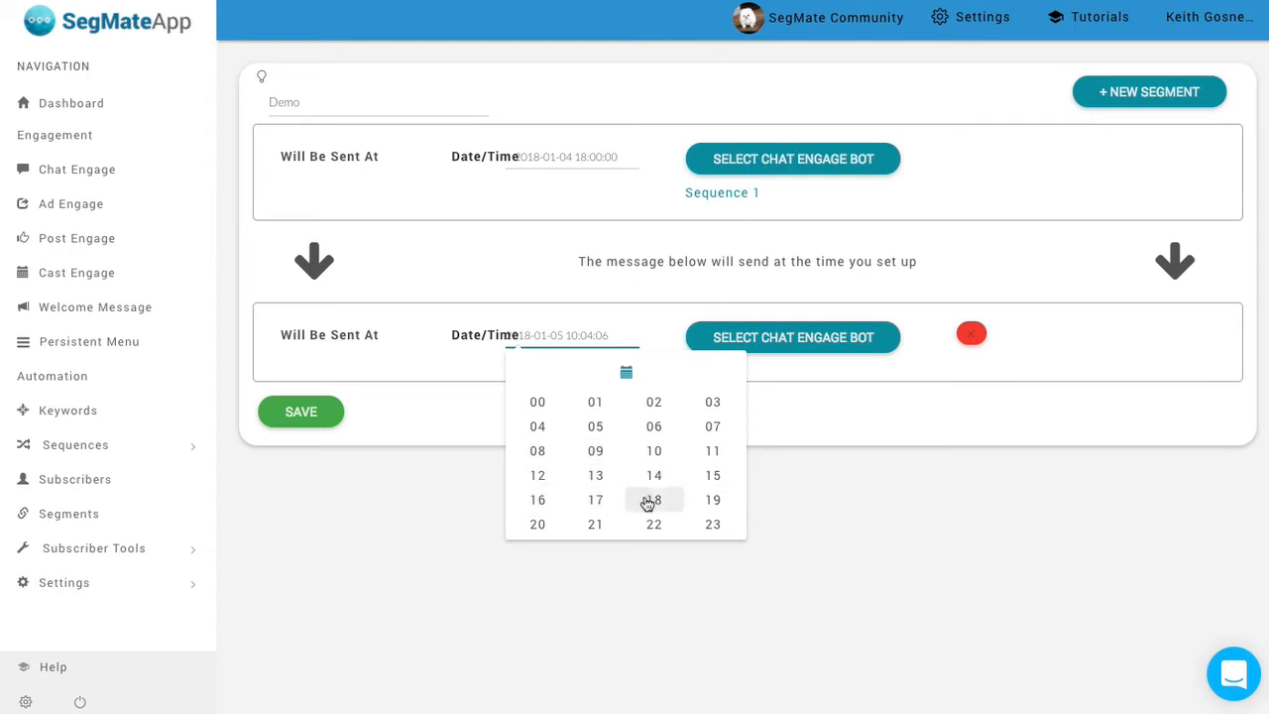
click(539, 506)
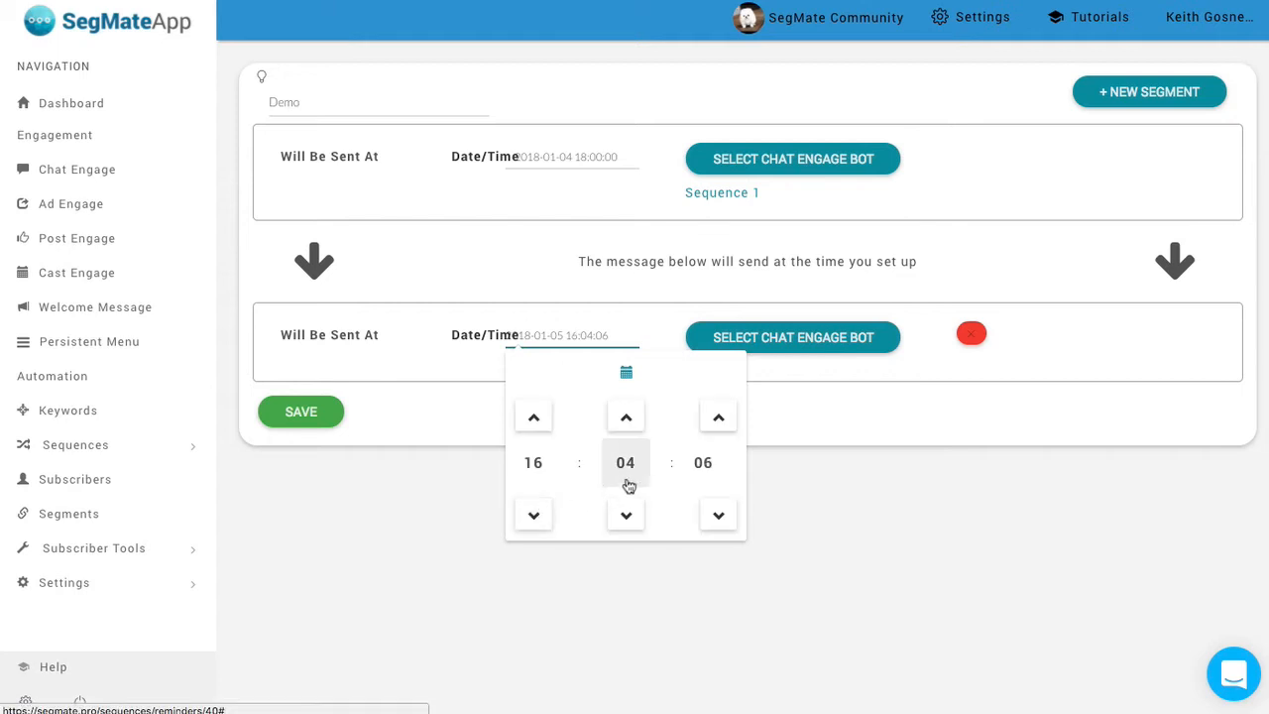
click(625, 485)
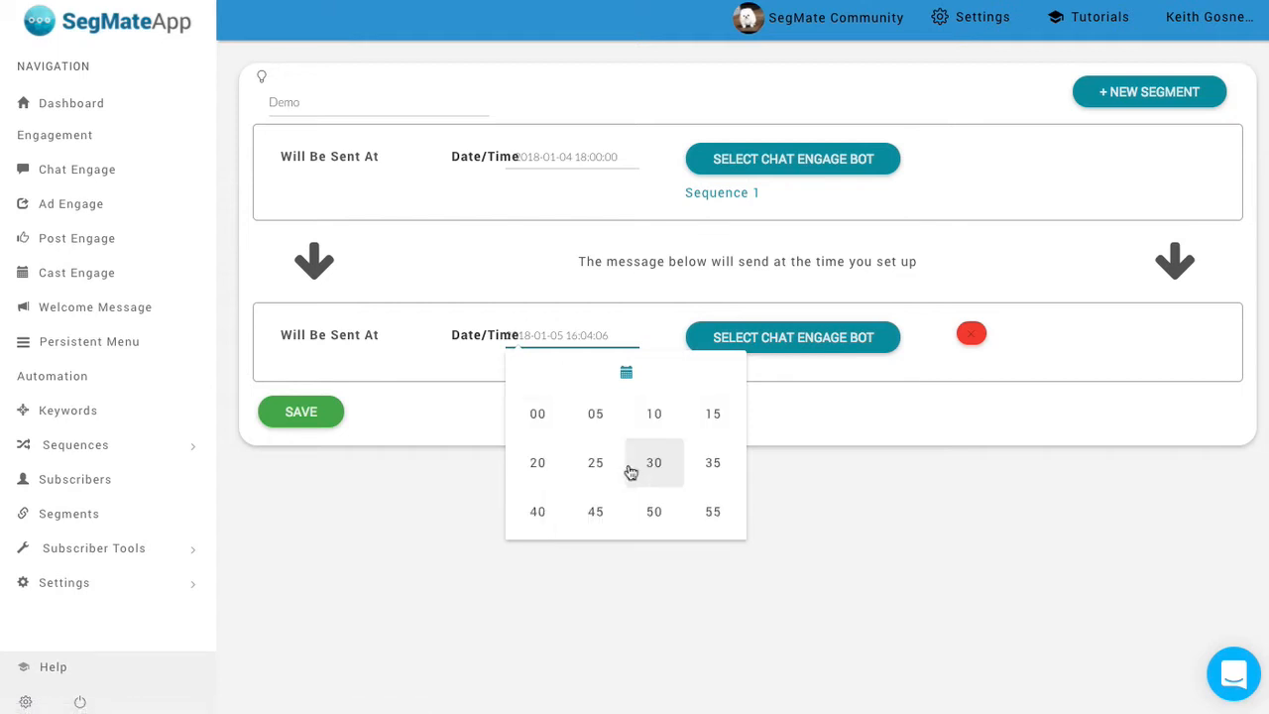
click(536, 415)
click(705, 474)
click(537, 416)
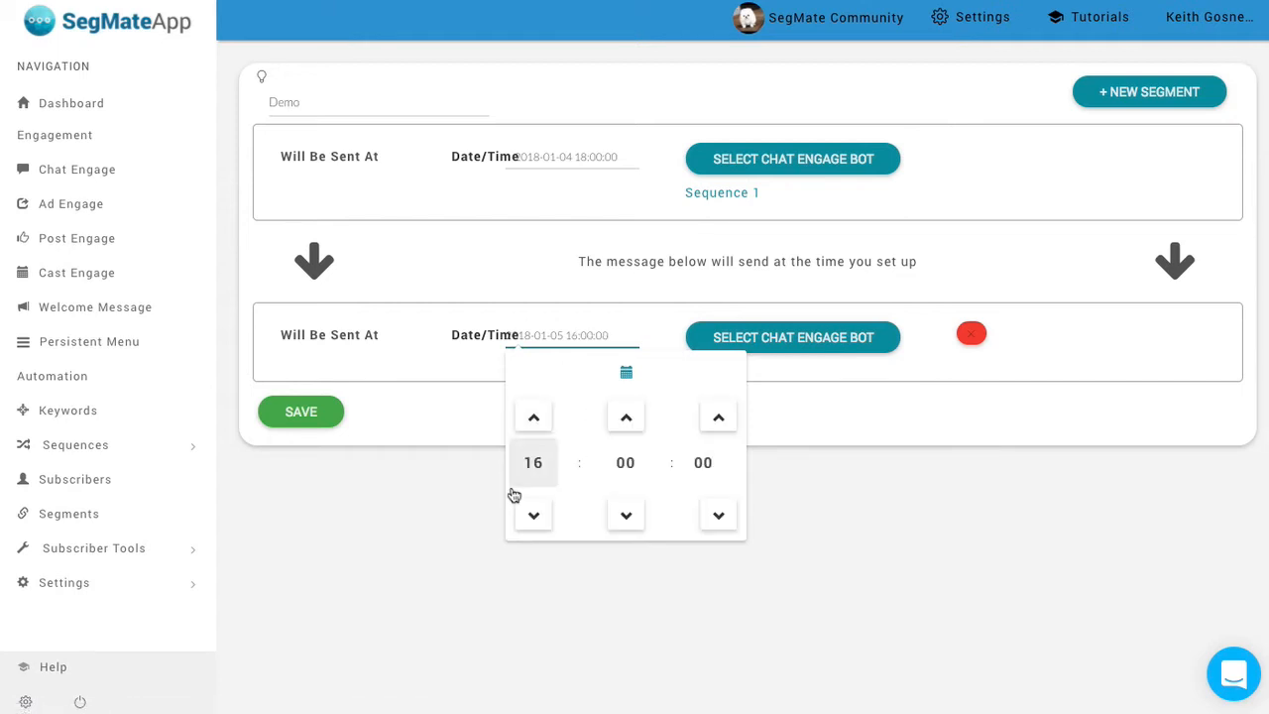
Assign the Sequence 2 conversation to the second message and save the reminder sequence
click(835, 345)
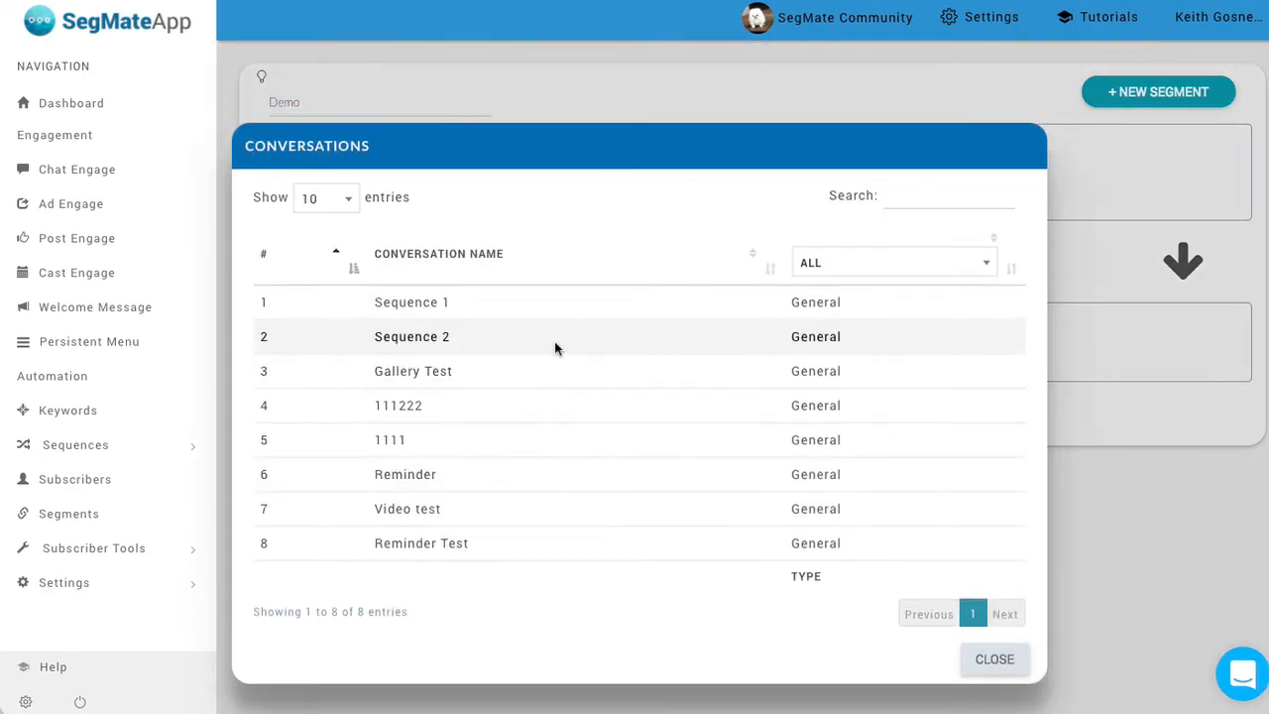
click(555, 339)
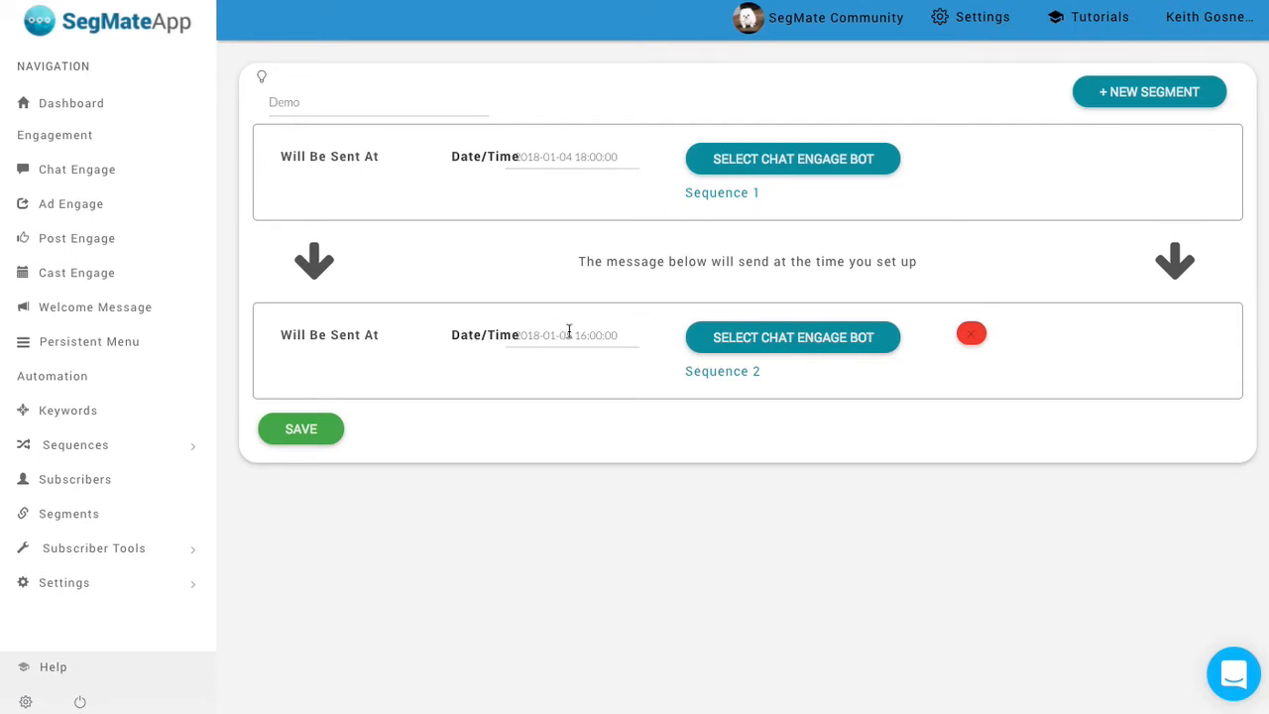
click(317, 432)
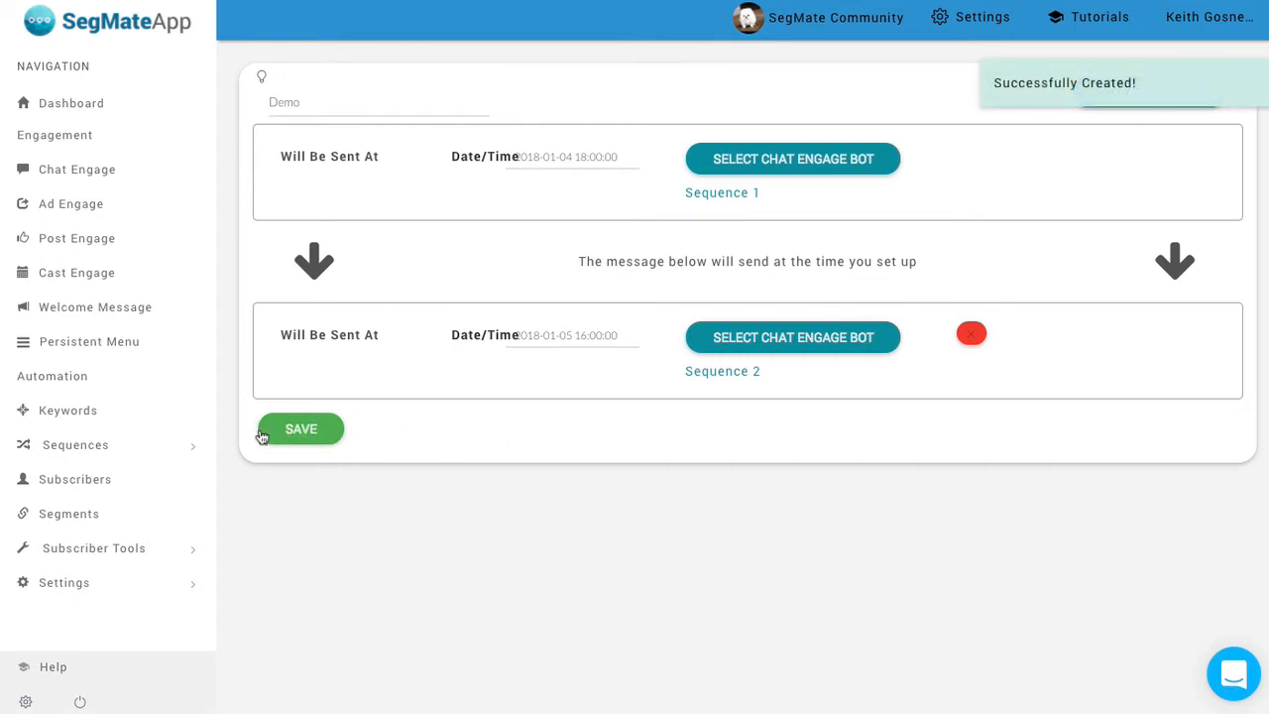
Return to the list of reminder sequences and switch the Demo sequence on
click(114, 445)
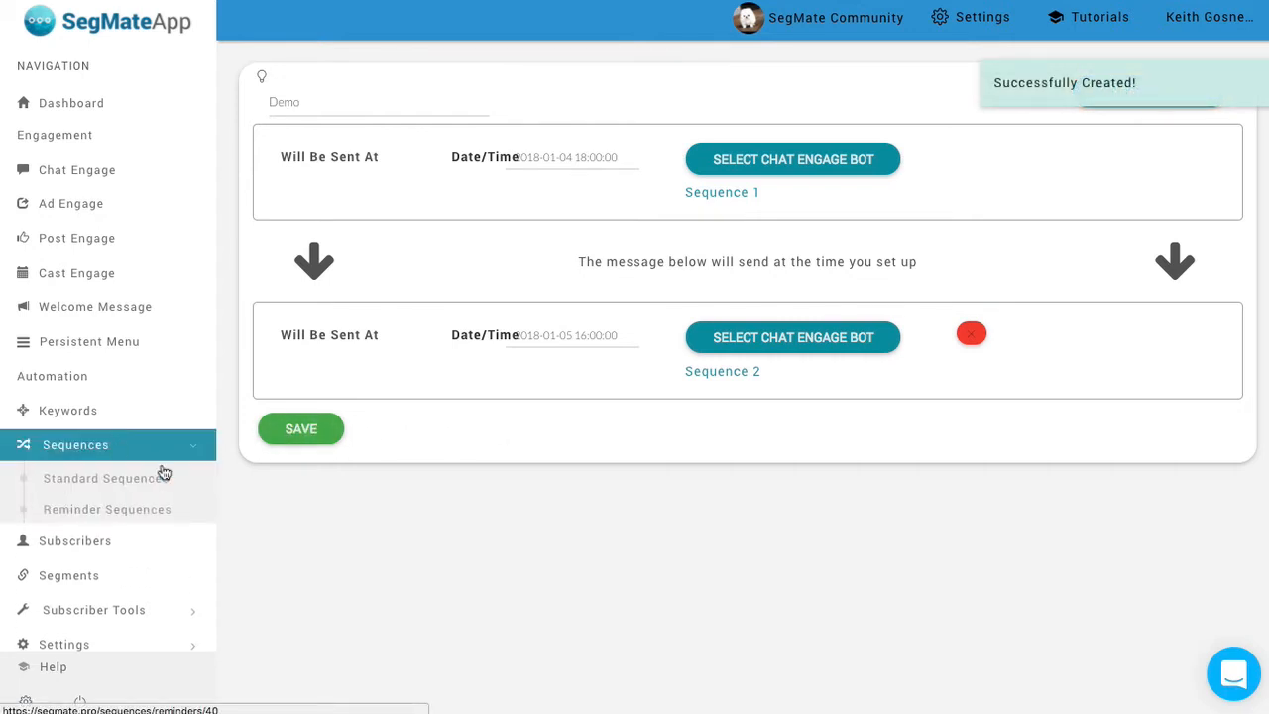
click(205, 518)
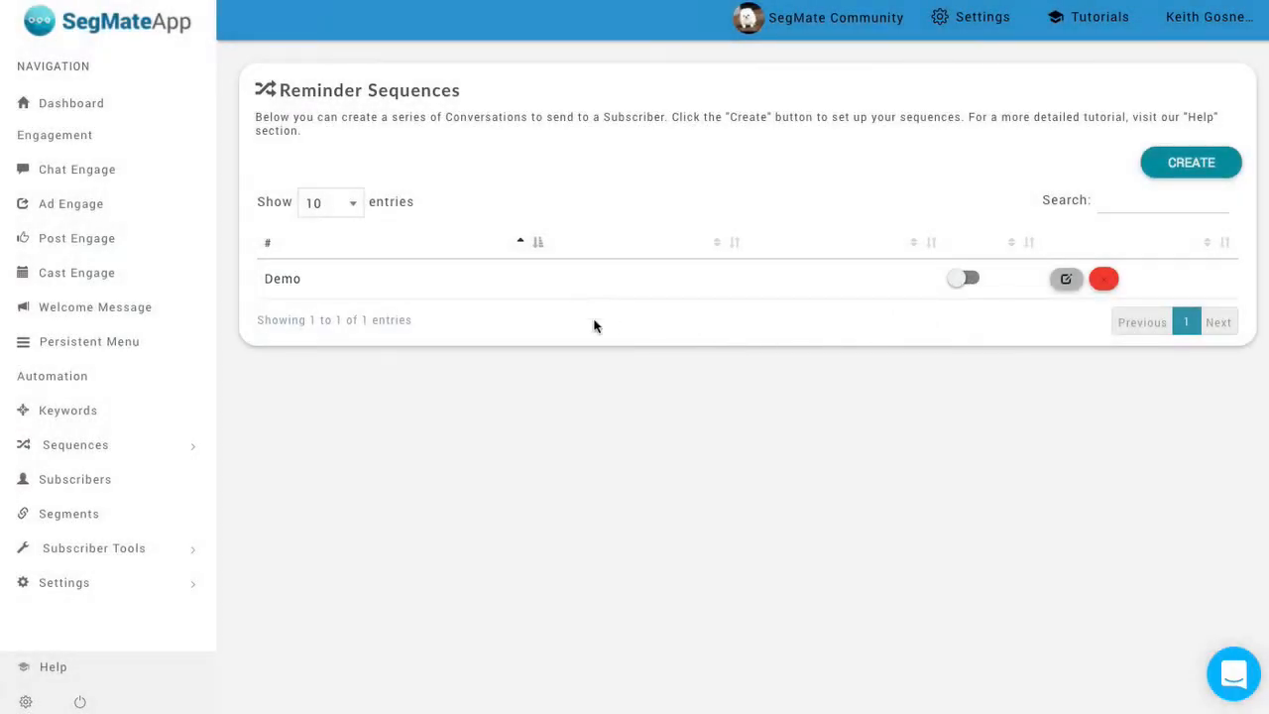
click(969, 281)
Reload the list of reminder sequences and open the Demo sequence for editing
click(113, 452)
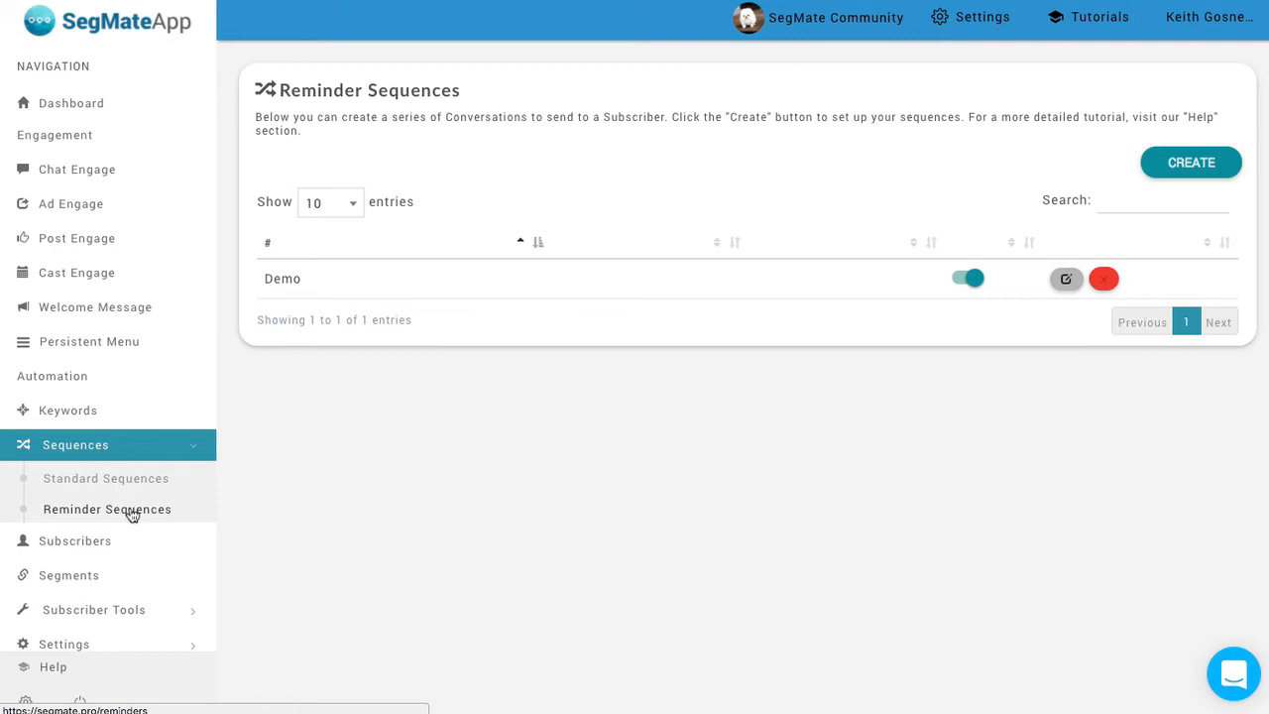
click(169, 511)
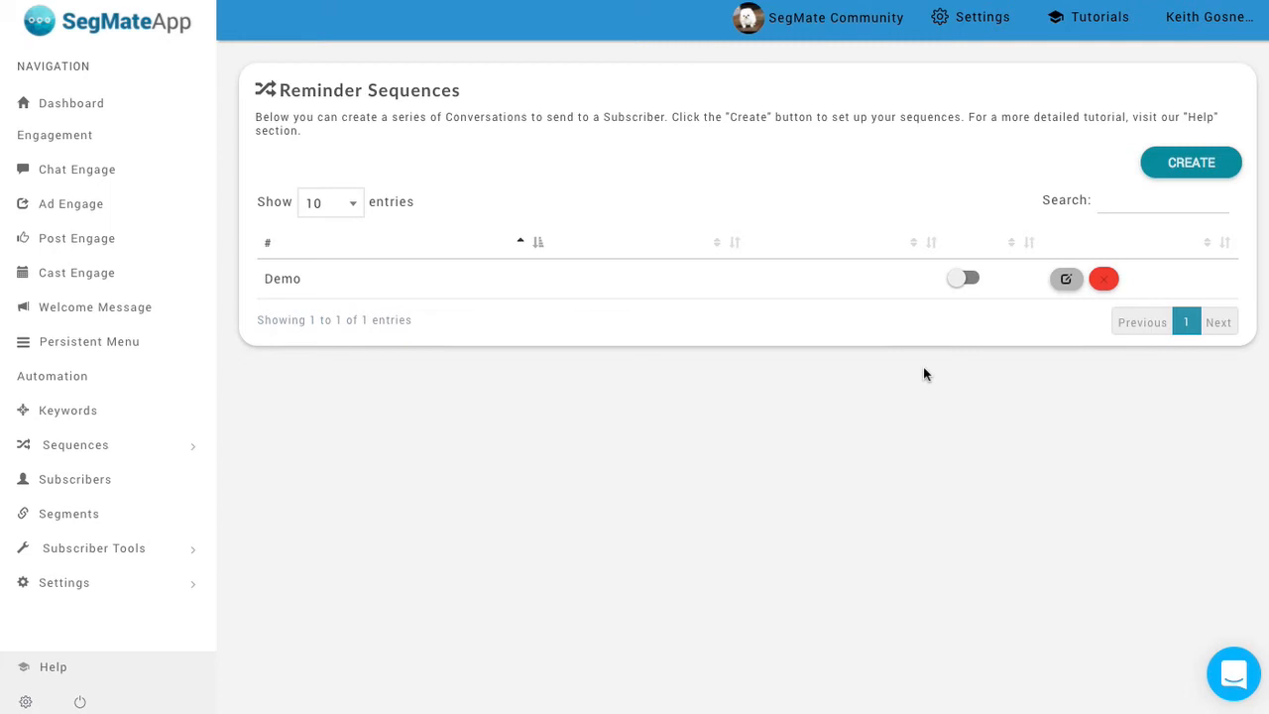
click(1066, 278)
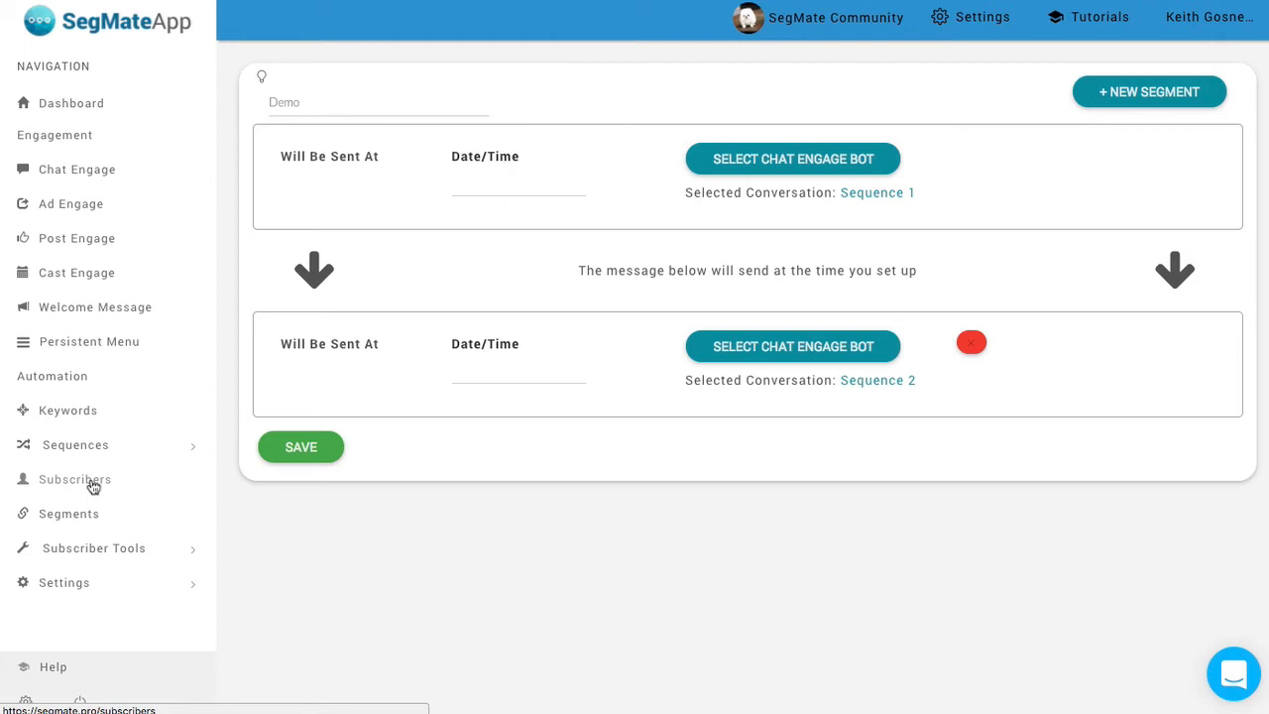
Open the second subscriber's details from the subscriber list and look through the sequences available to add
click(210, 485)
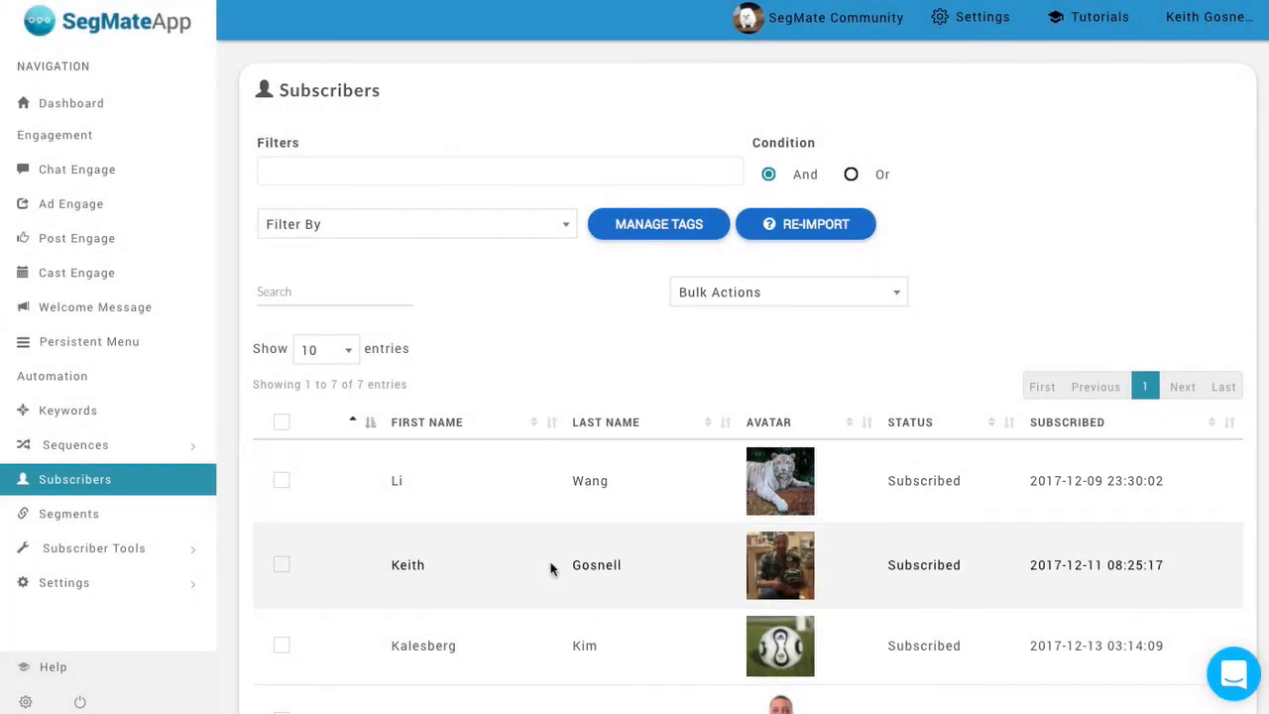
click(576, 564)
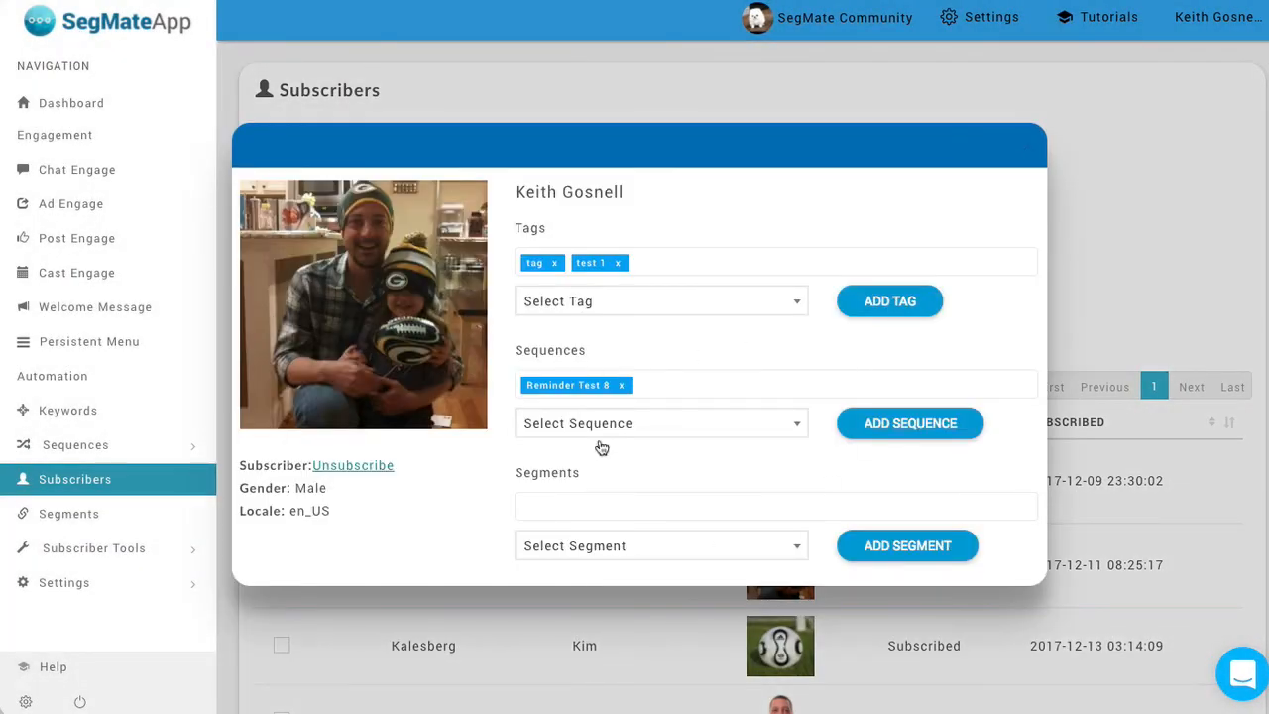
click(626, 433)
scroll(619, 565, down, 1)
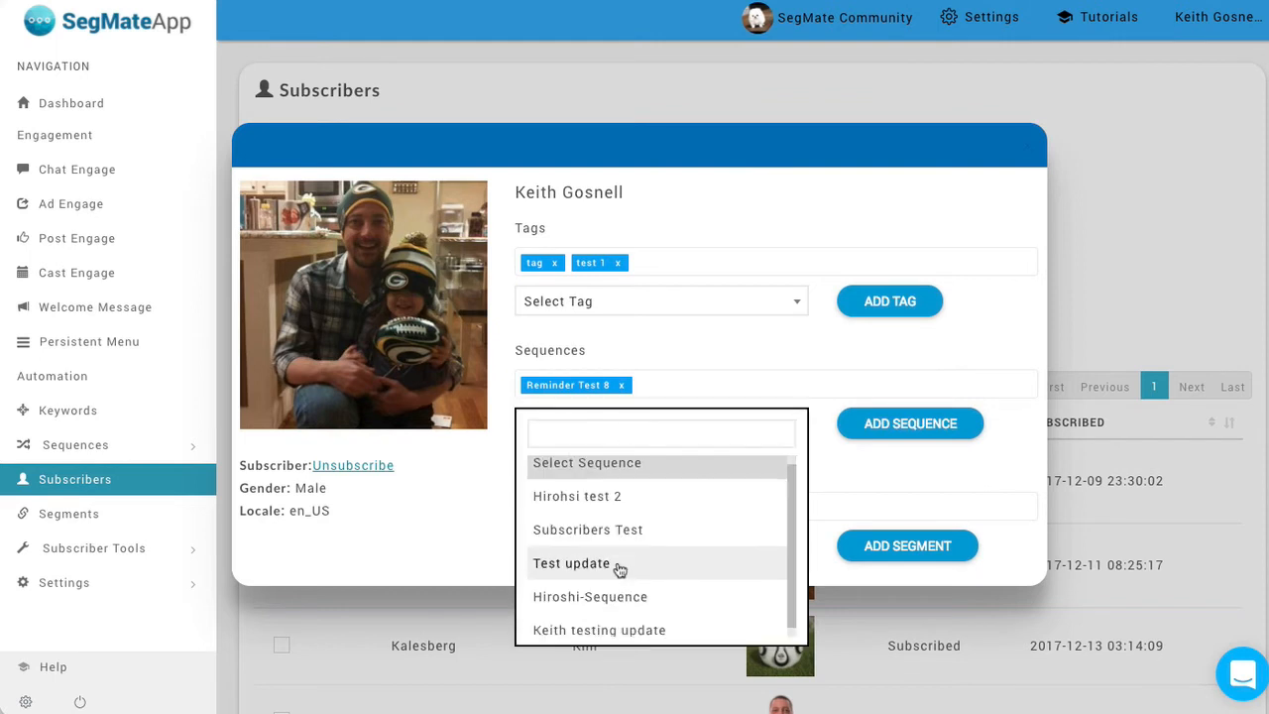
scroll(626, 563, up, 1)
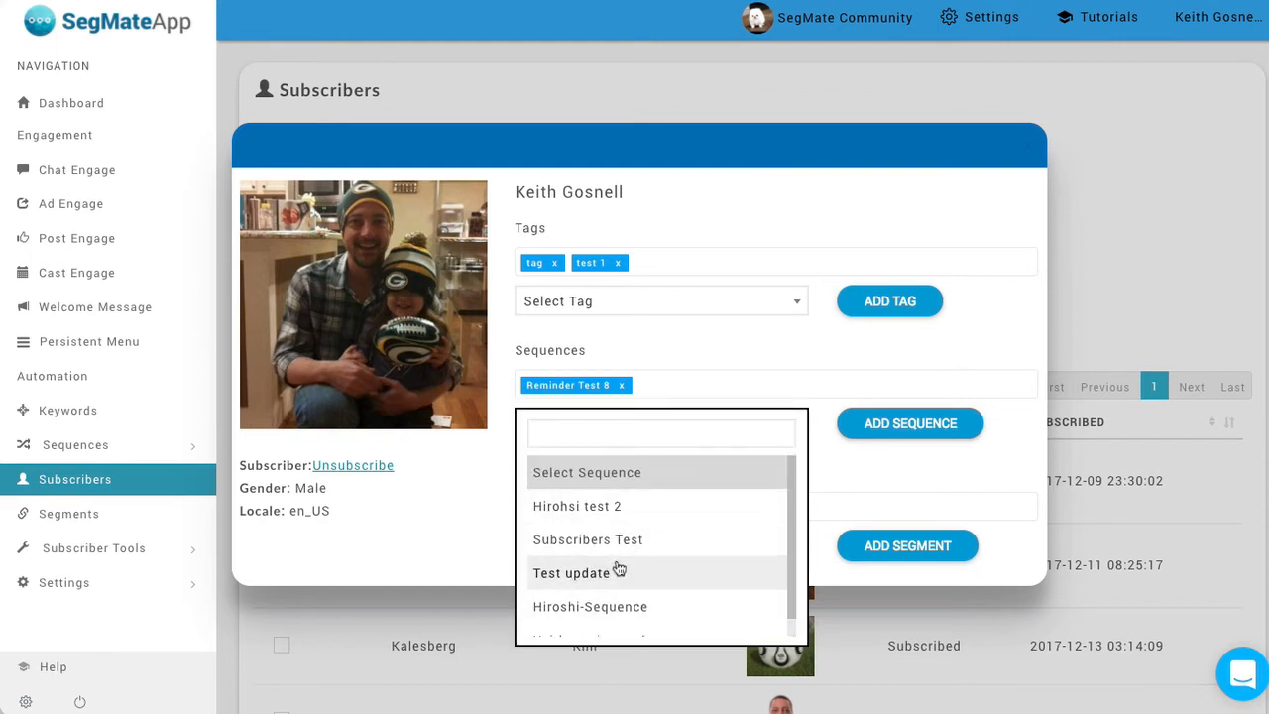
scroll(618, 567, down, 1)
scroll(611, 482, up, 1)
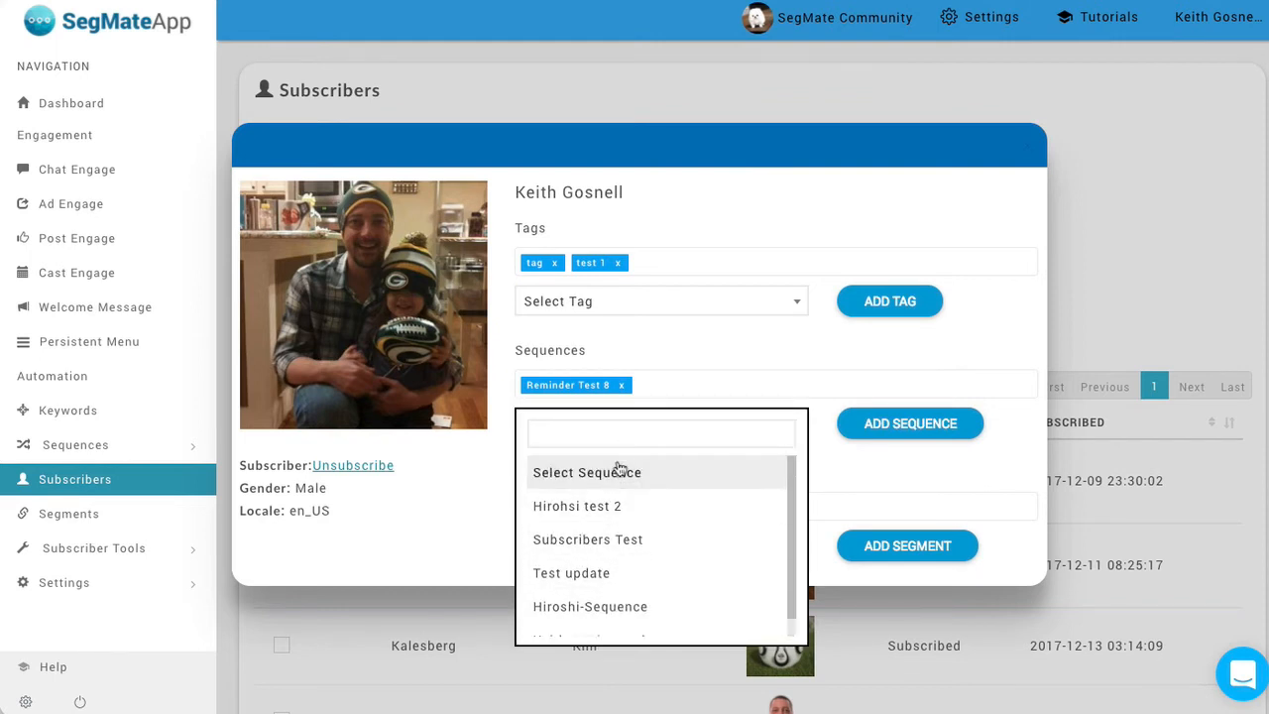
scroll(602, 488, down, 1)
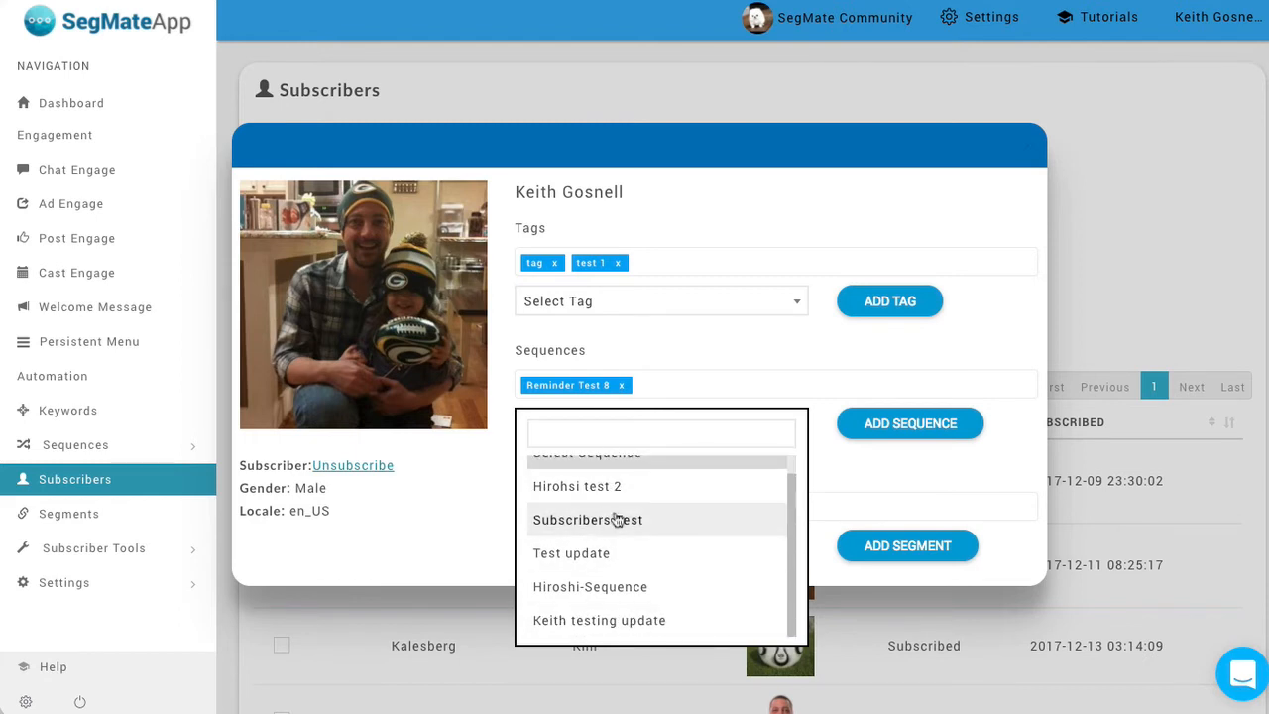
scroll(615, 475, up, 1)
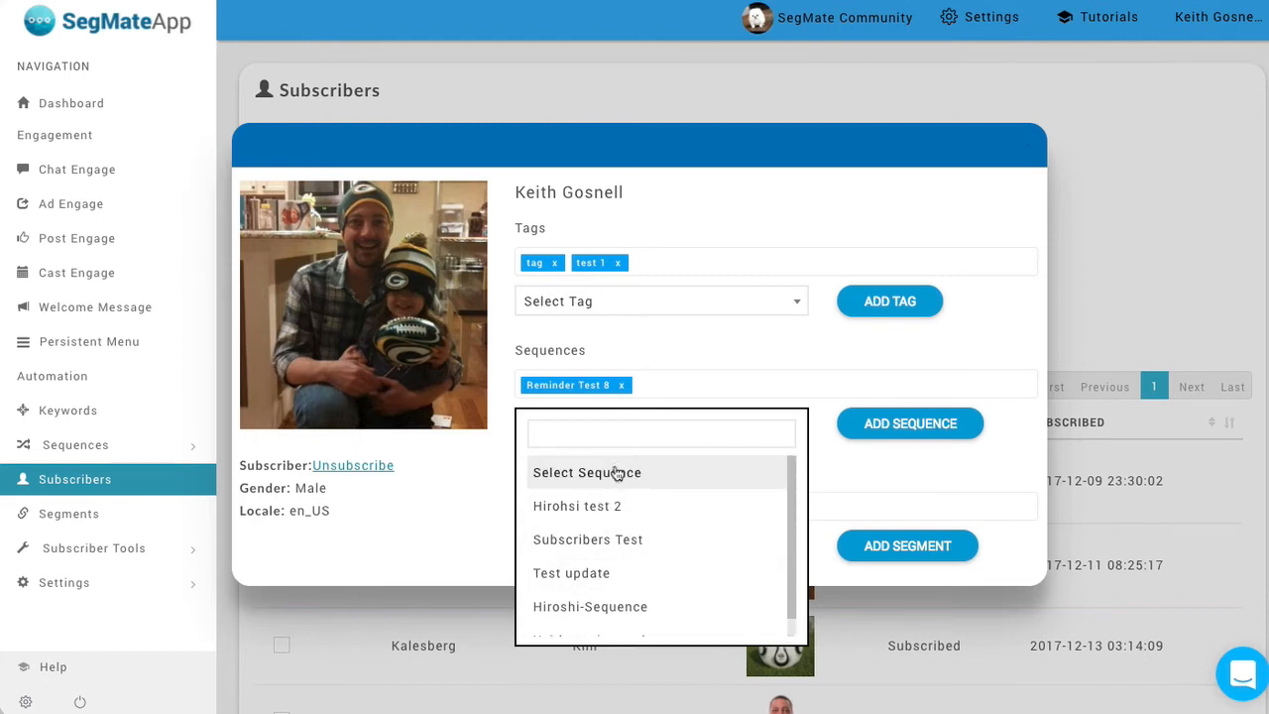
click(706, 352)
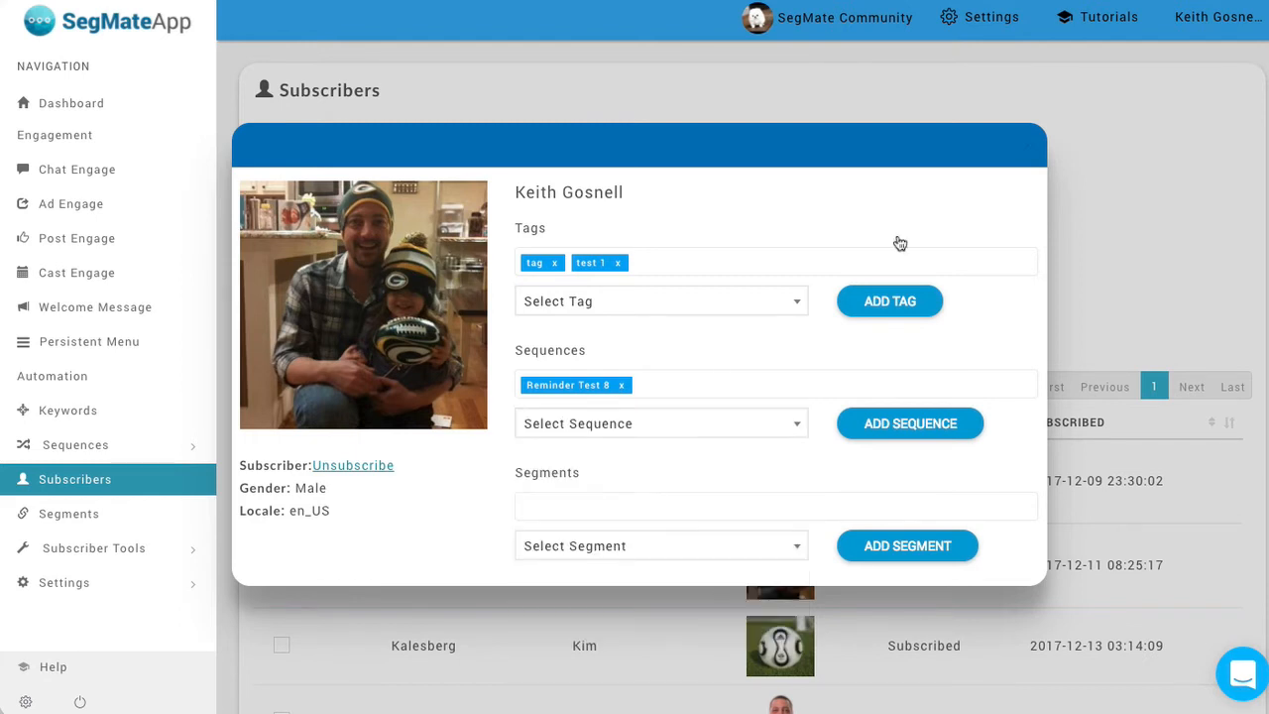
Close the subscriber's details and open the Demo reminder sequence from the list of reminder sequences
click(1029, 151)
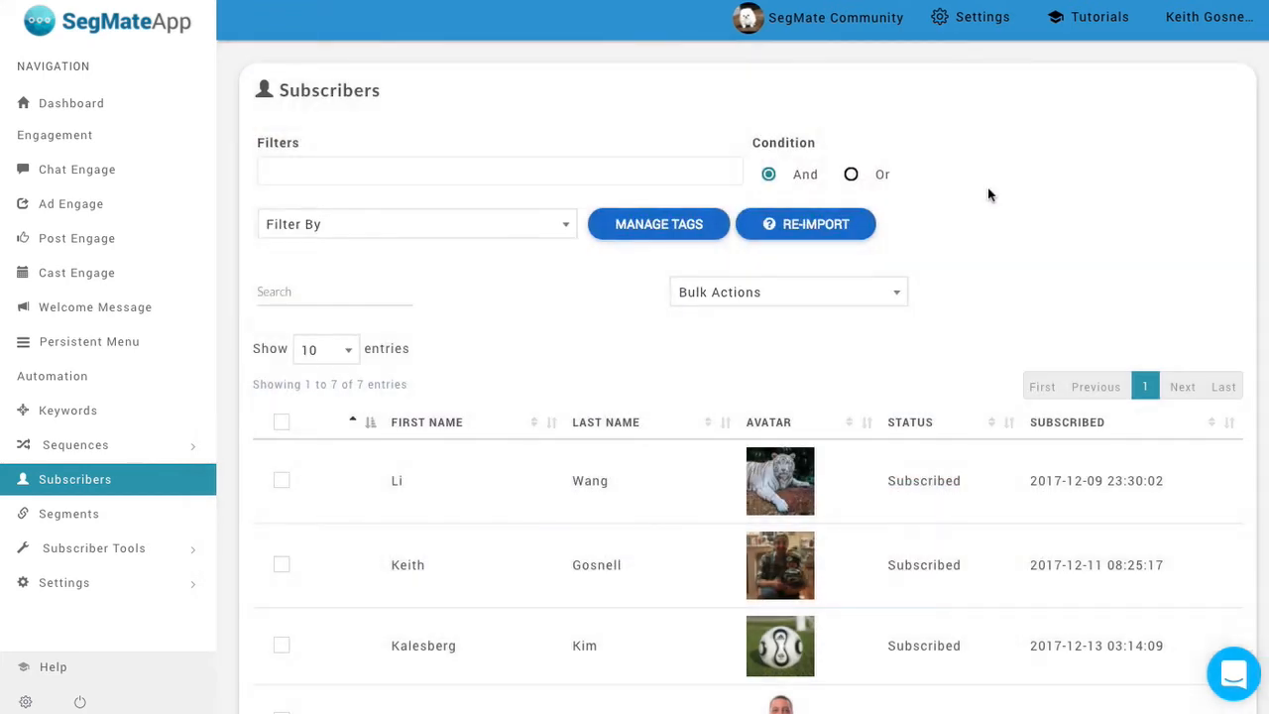
click(166, 451)
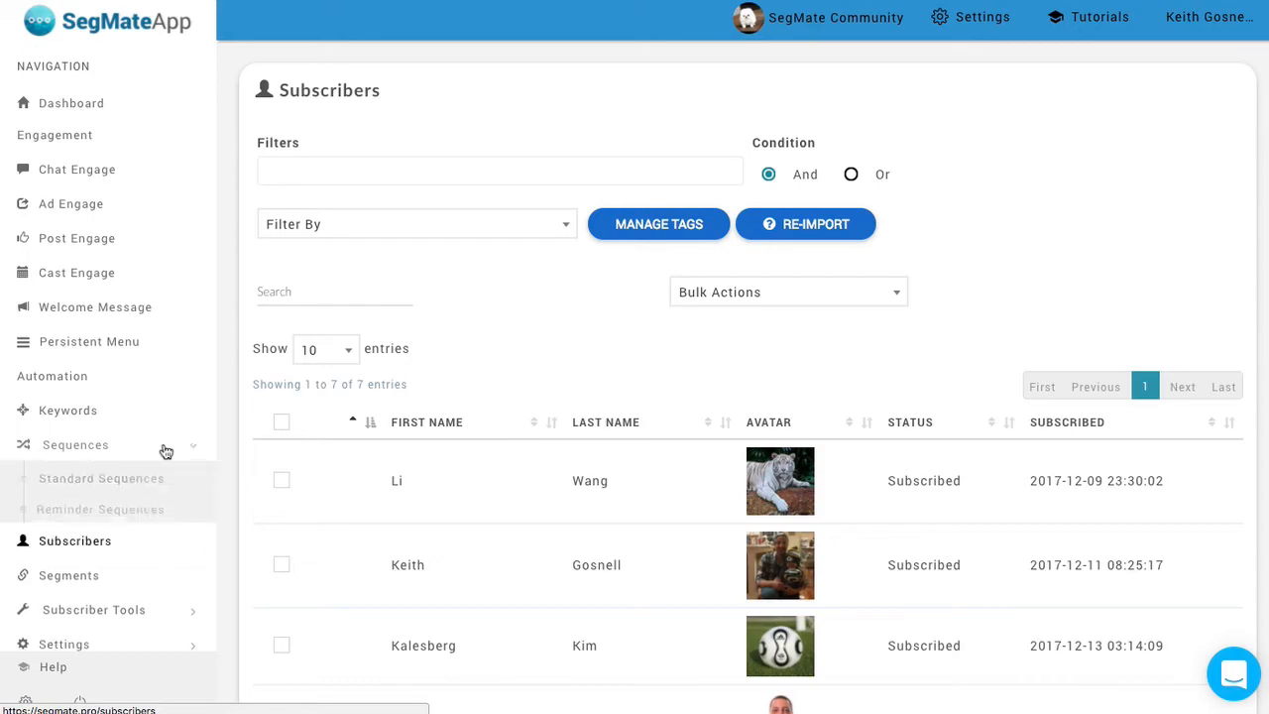
click(127, 509)
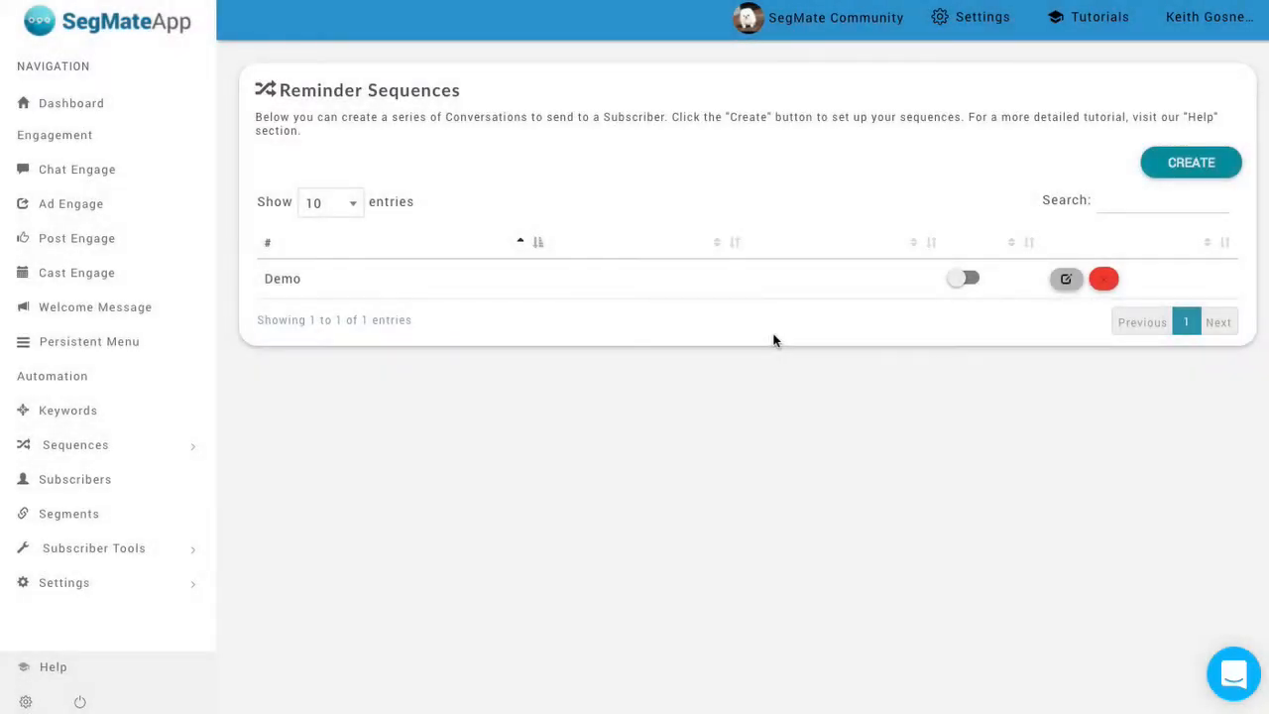
click(1064, 280)
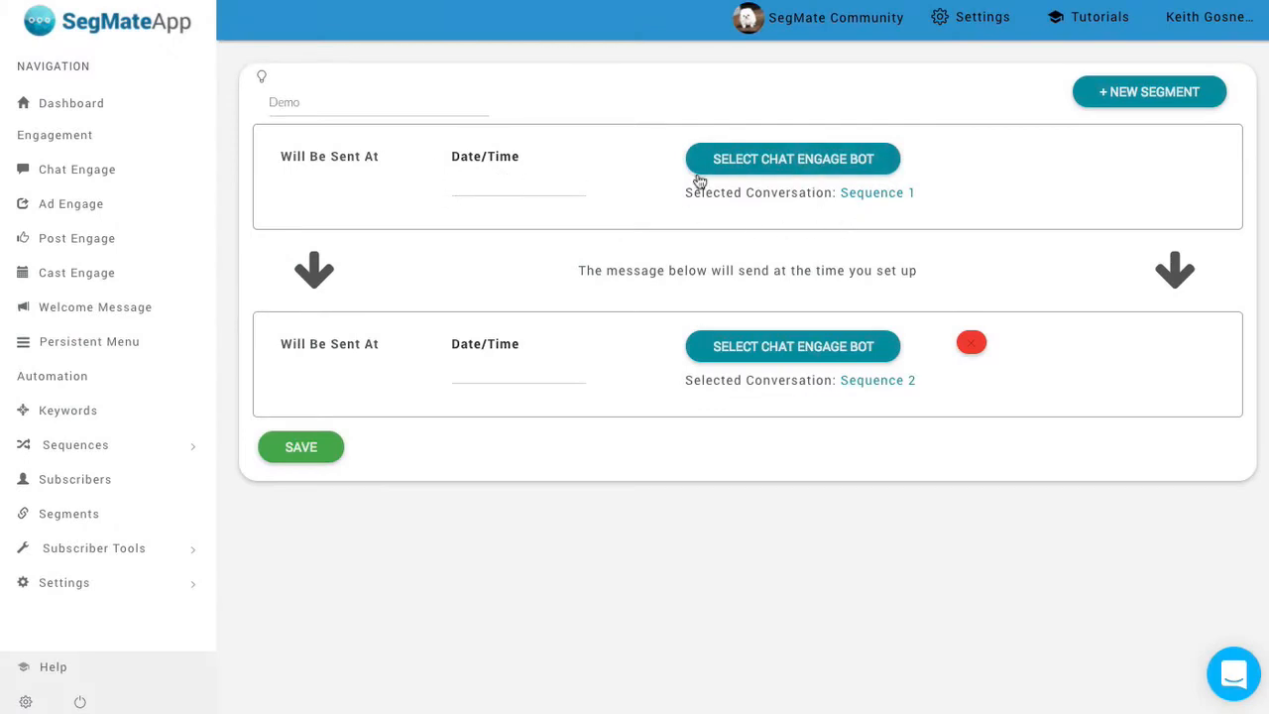
Return to the list of reminder sequences and create a new sequence named "demo 2"
click(106, 451)
click(107, 510)
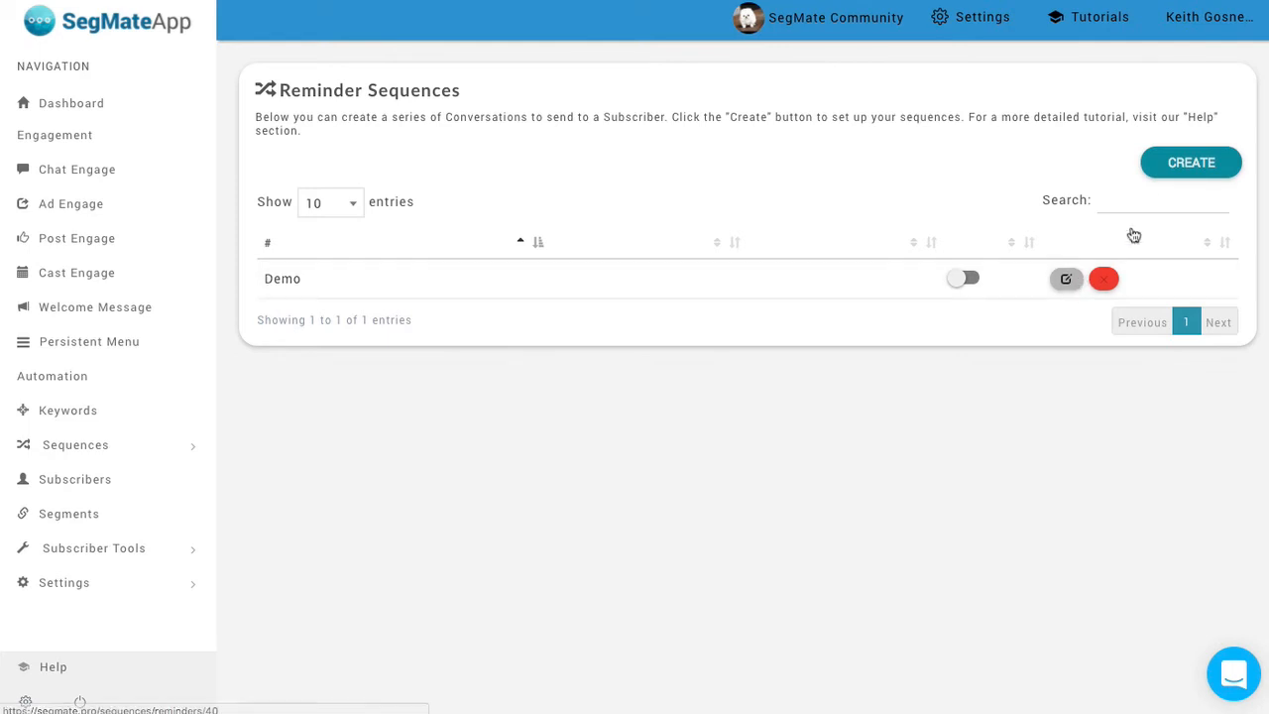
click(1177, 165)
click(623, 201)
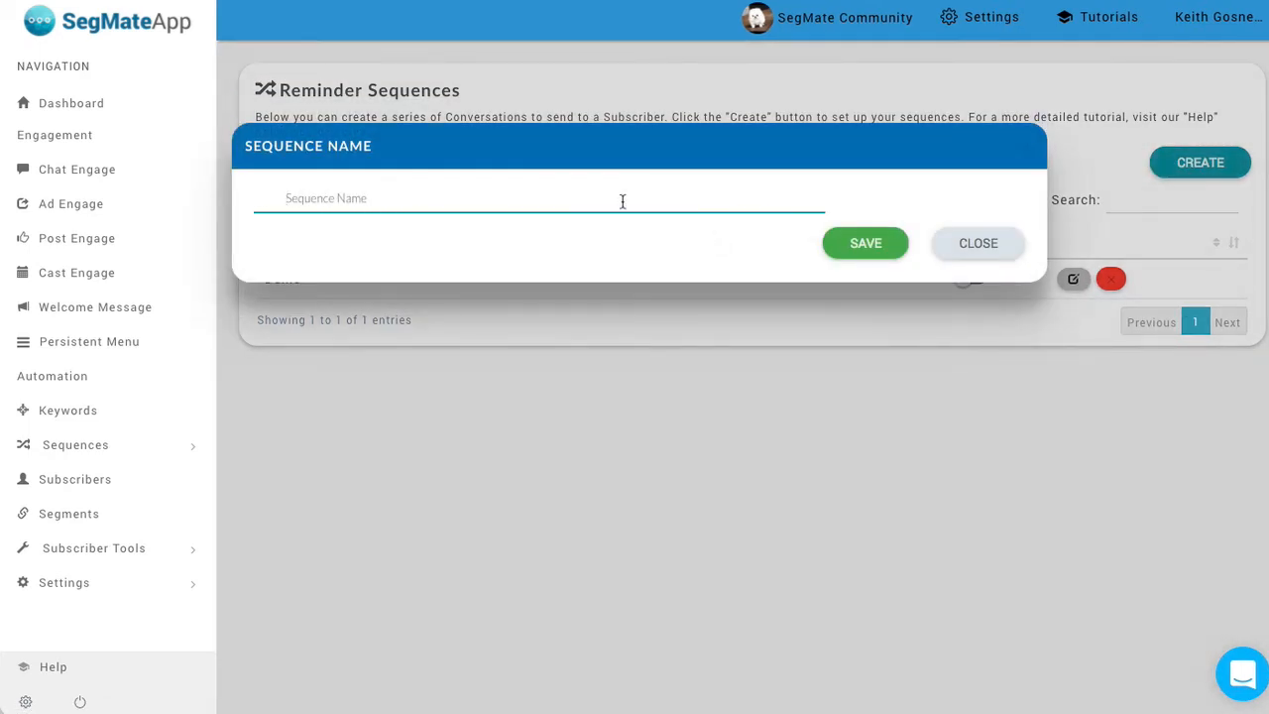
text(demo 2)
click(871, 246)
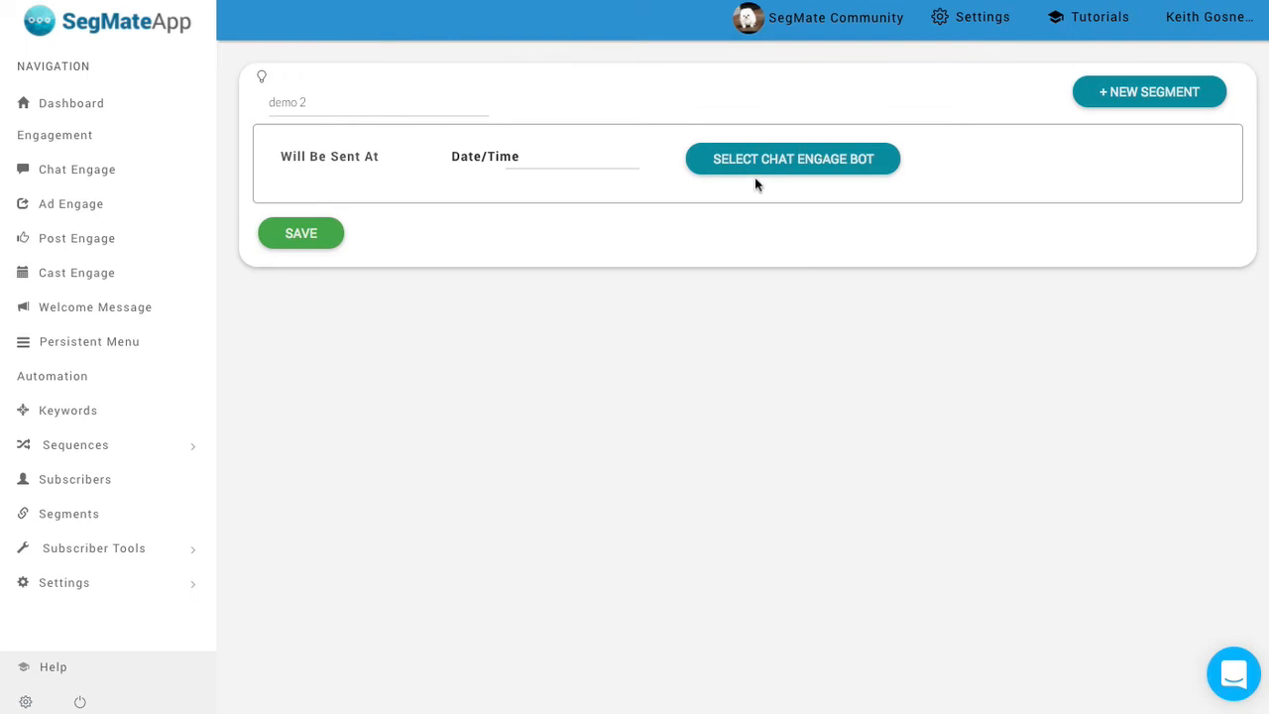
Set the first message of the demo 2 sequence to send on 2018-01-04 at 12:14:26
click(579, 161)
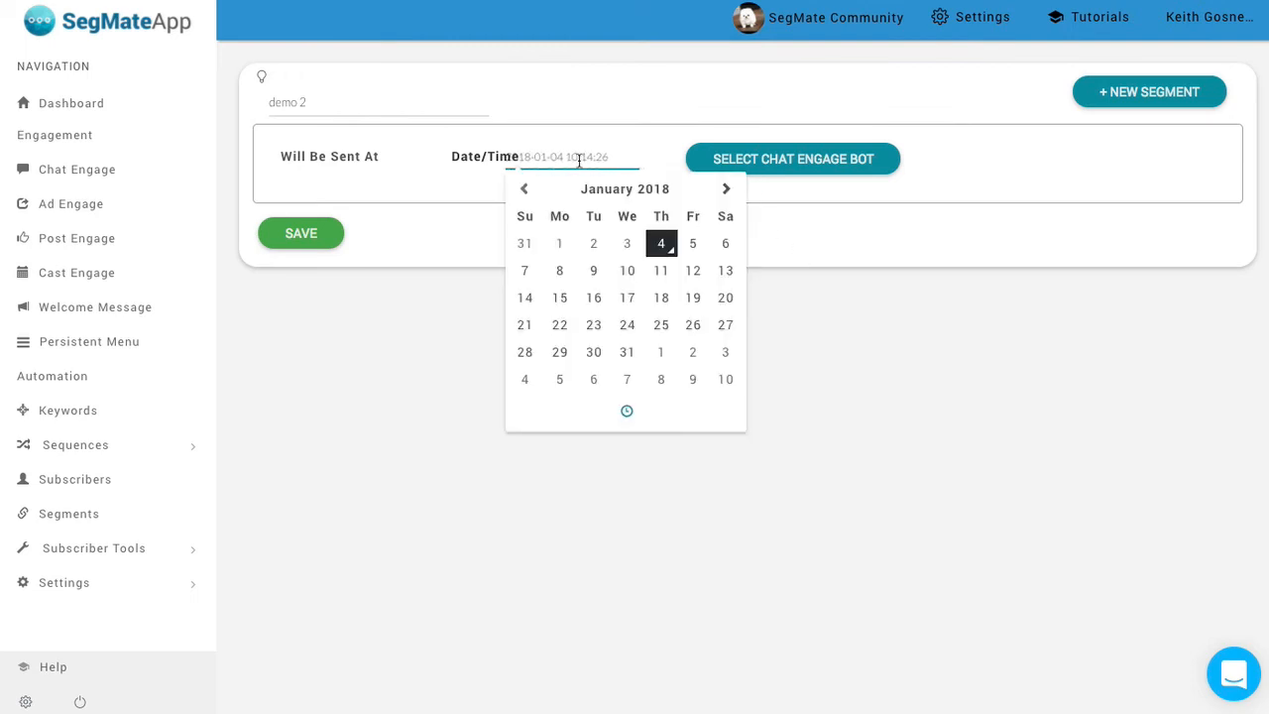
click(634, 418)
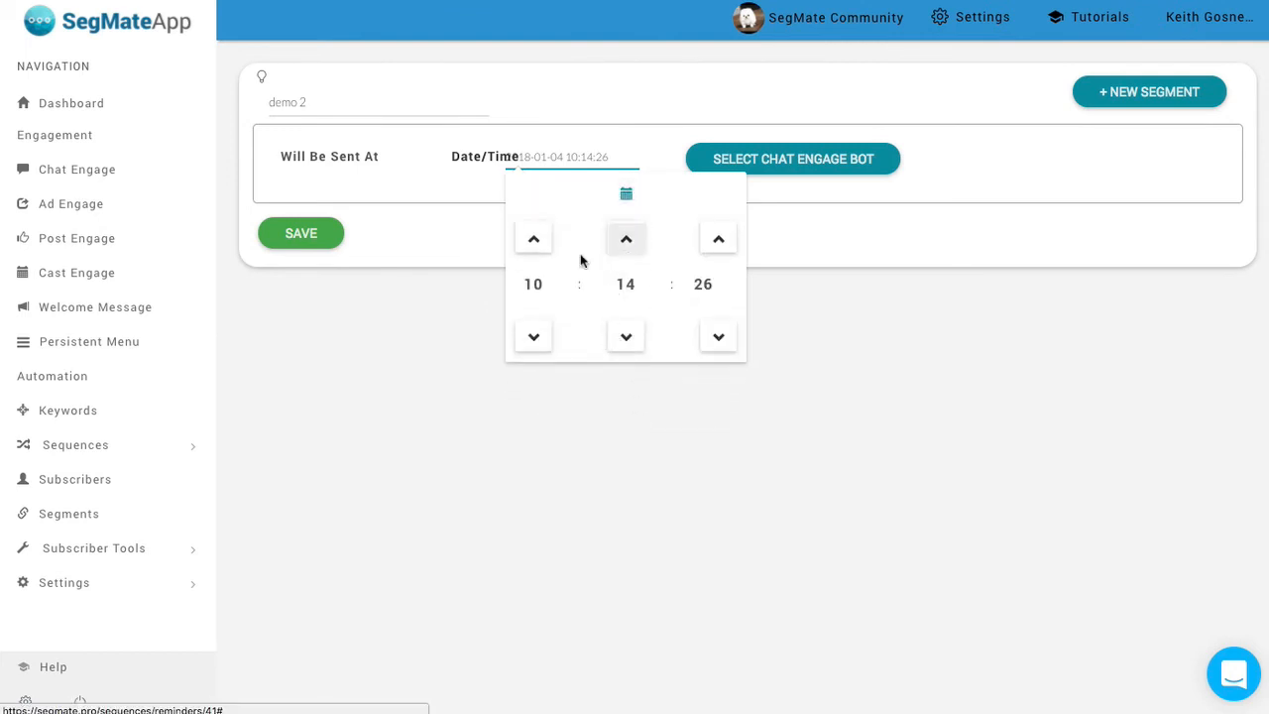
click(536, 241)
click(536, 241)
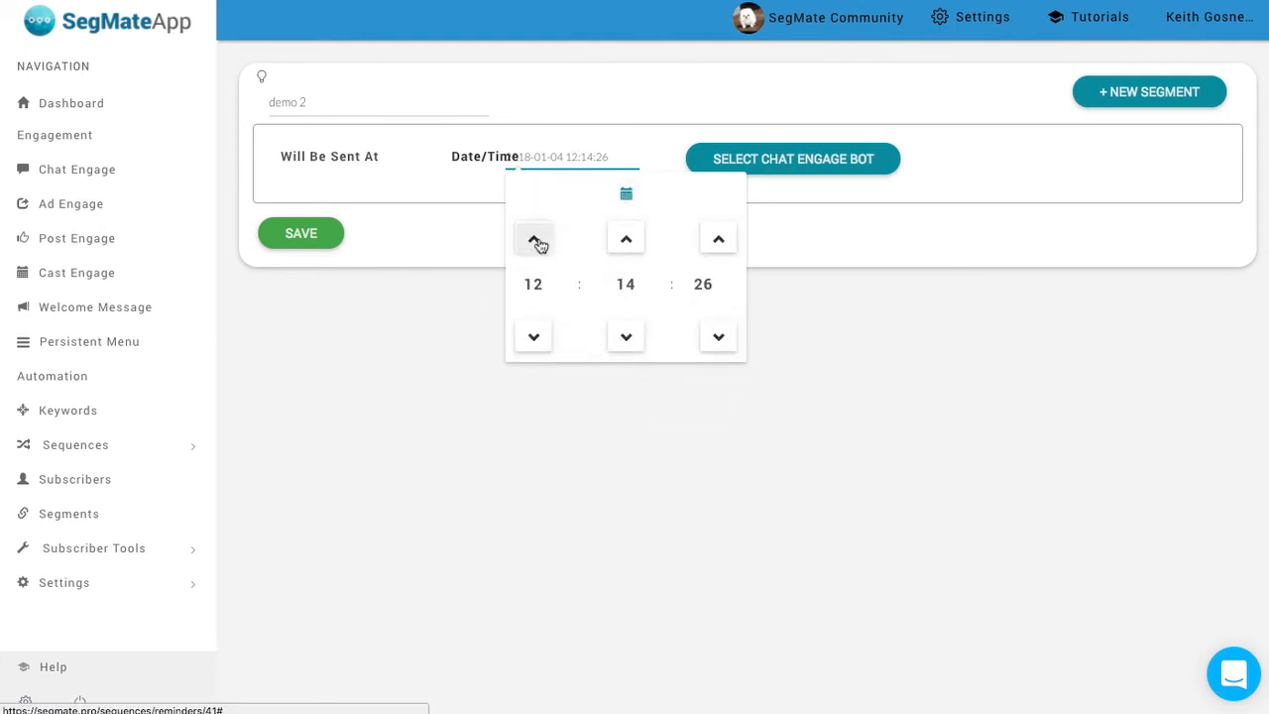
click(862, 287)
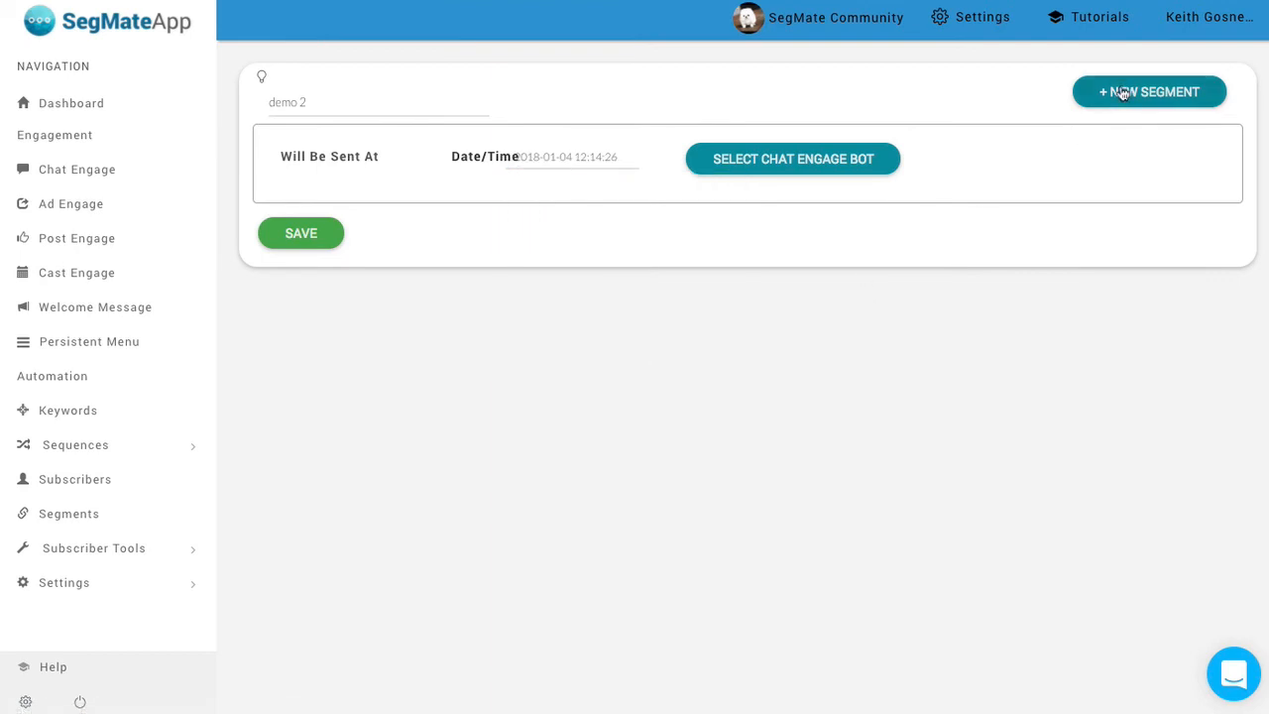
Add a second segment to the demo 2 sequence and set its send date to 2018-01-05 at 10:14:37
click(1123, 92)
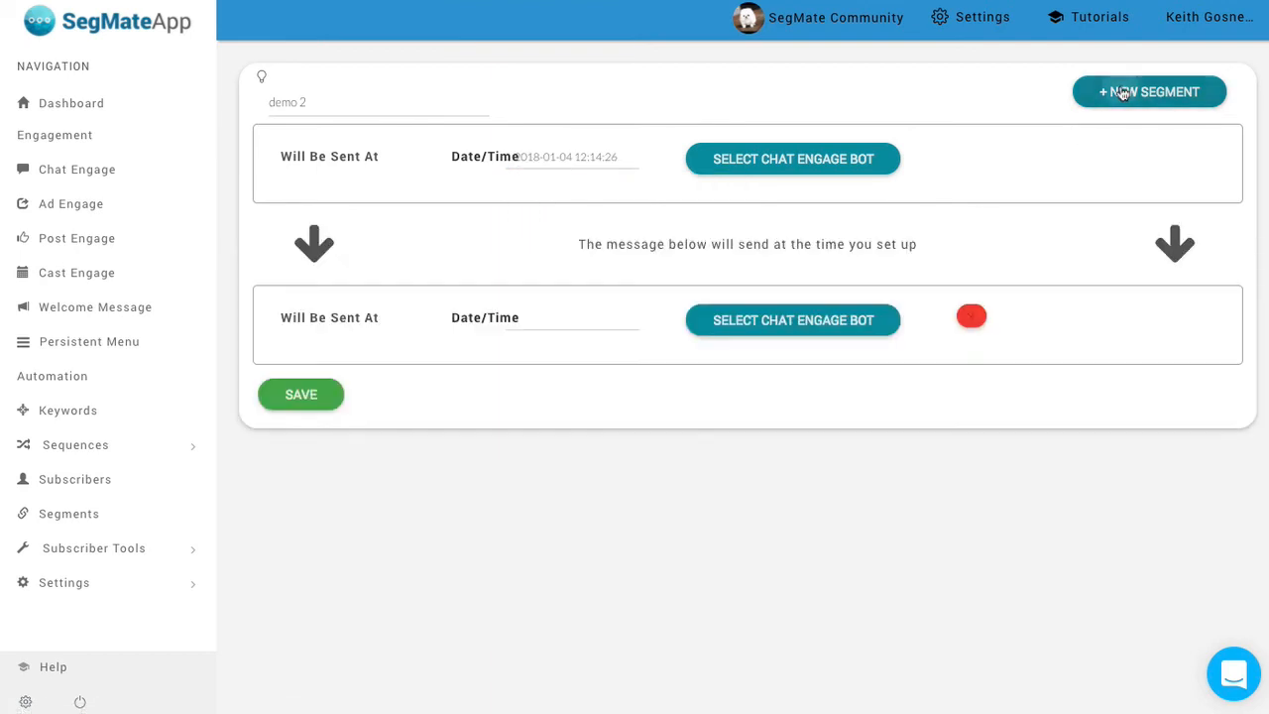
click(597, 321)
click(693, 406)
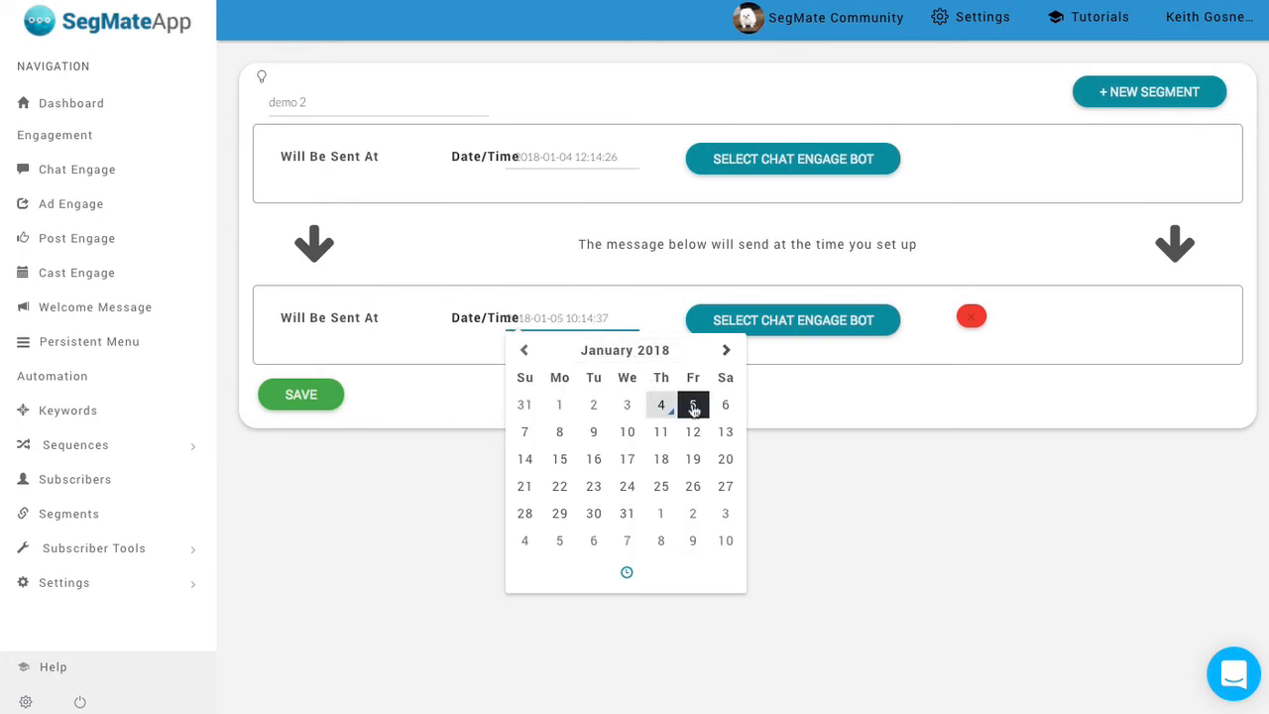
click(639, 582)
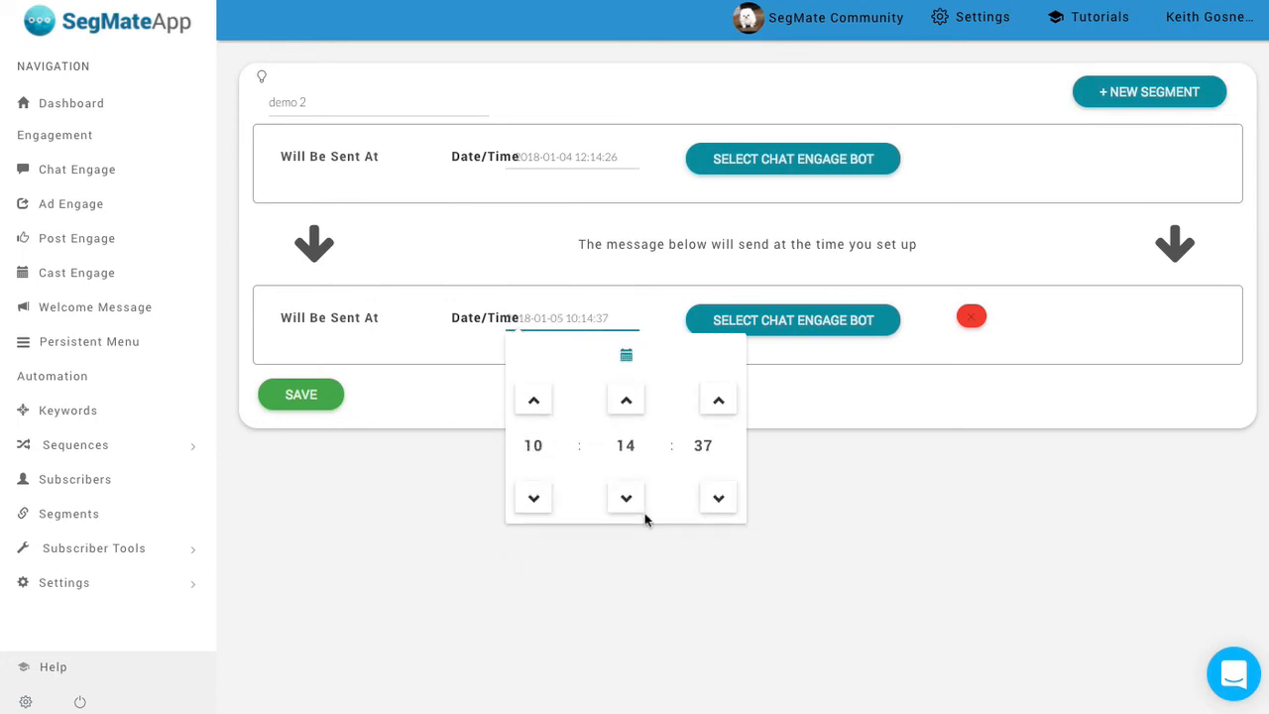
click(817, 477)
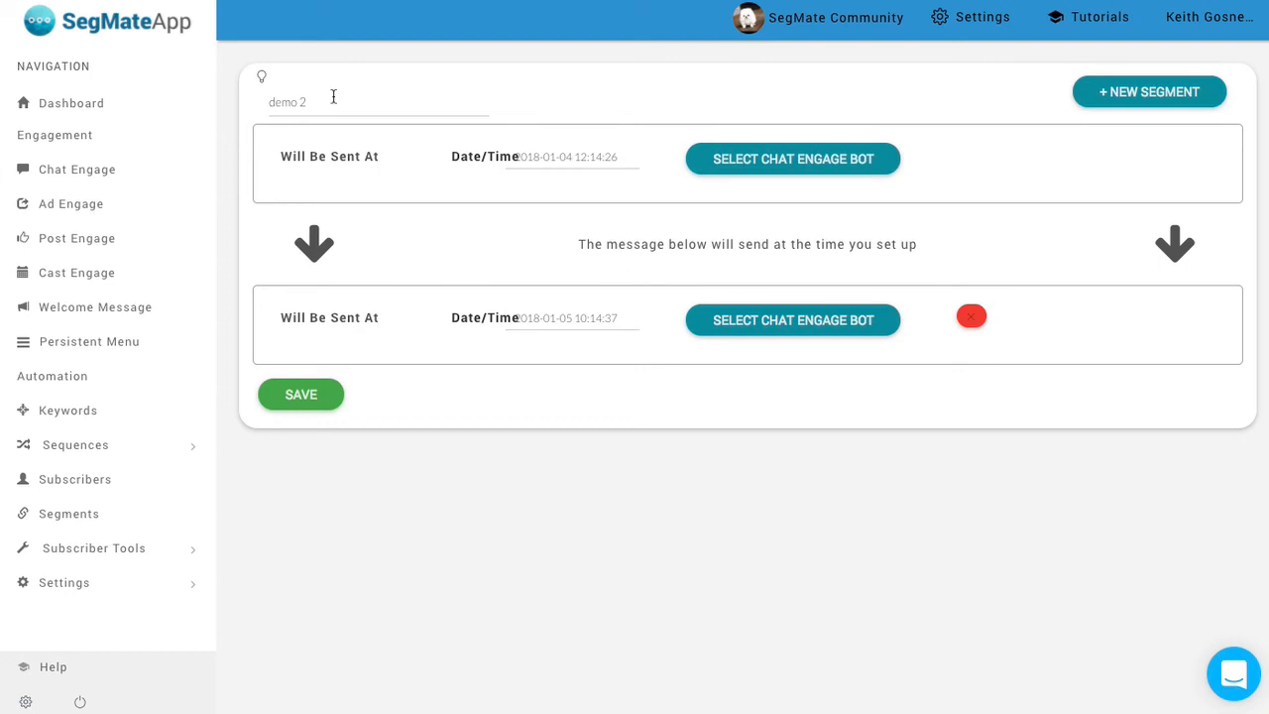
Start a new Chat Engage bot with the opening text "Would you like to be reminded of the upcoming event?"
click(104, 170)
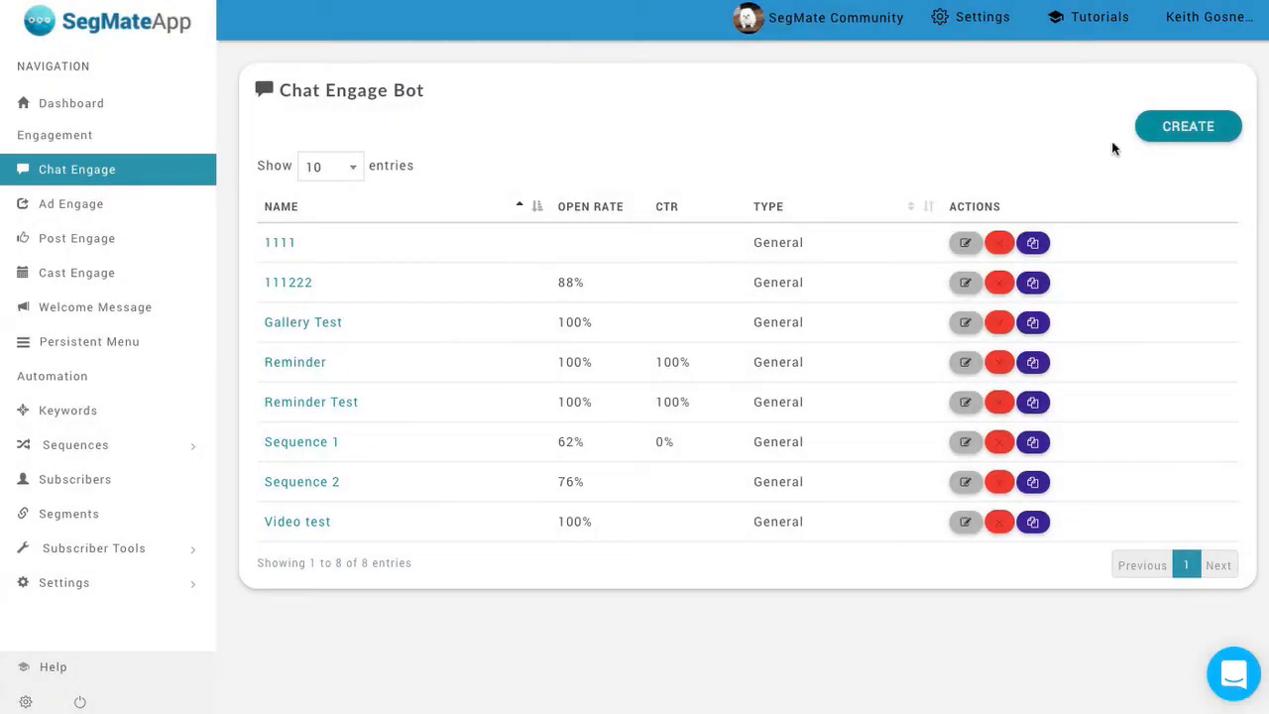
click(1182, 133)
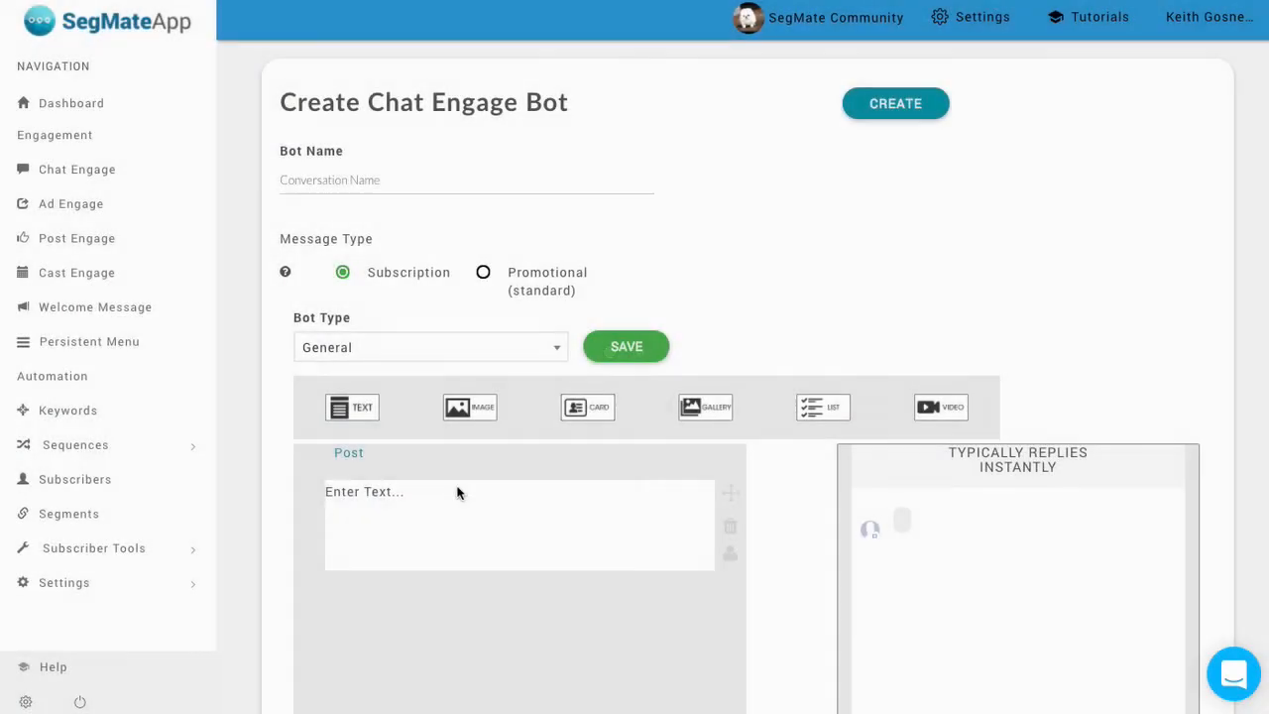
click(451, 494)
scroll(444, 498, down, 3)
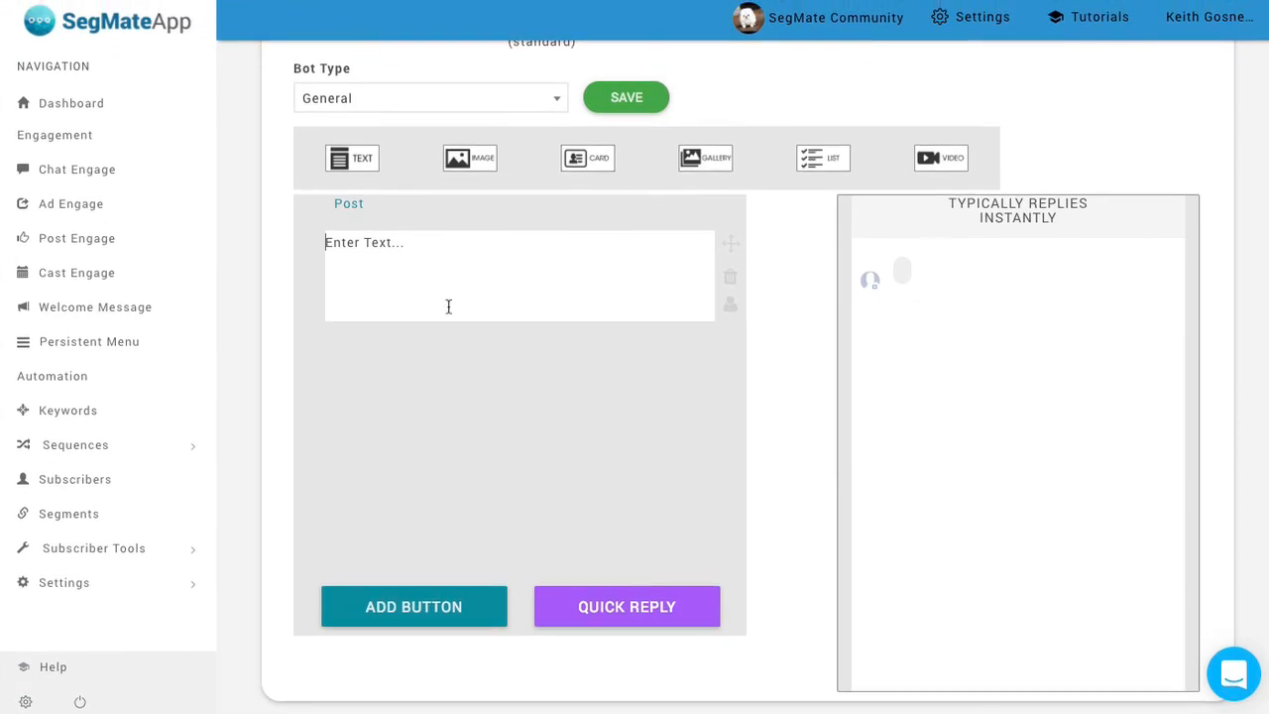
text(W)
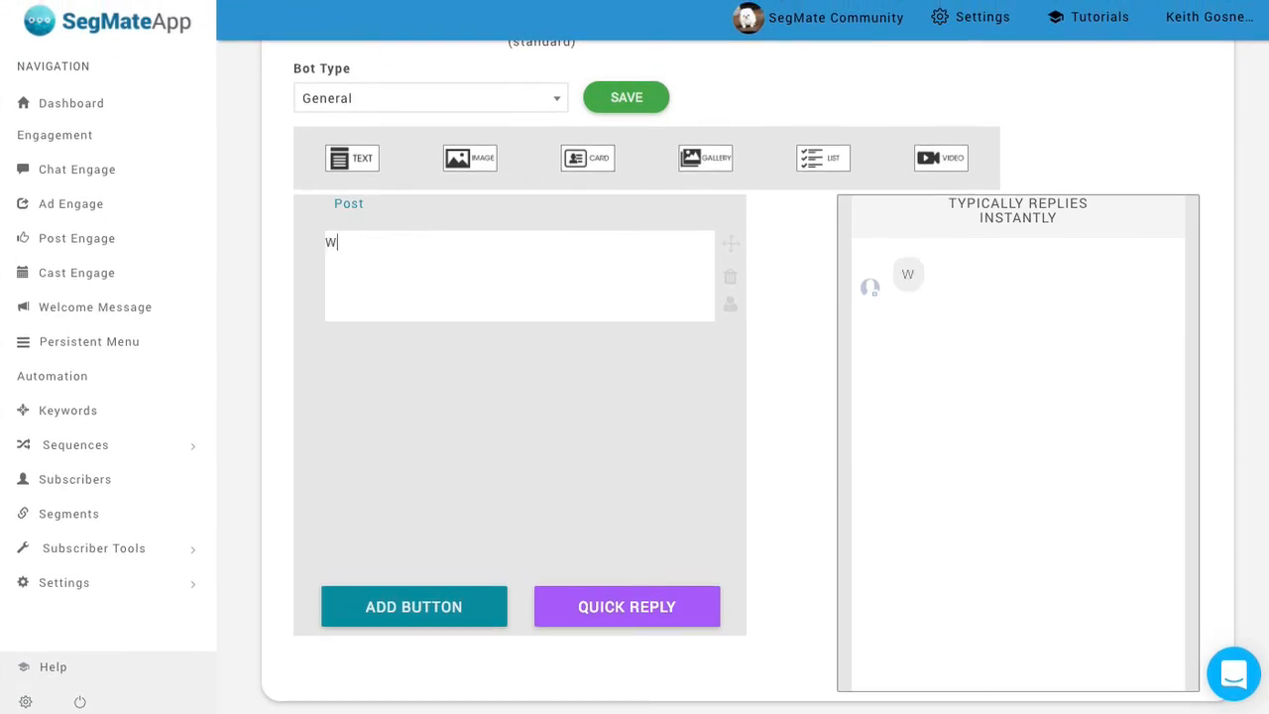
text(ould you like t)
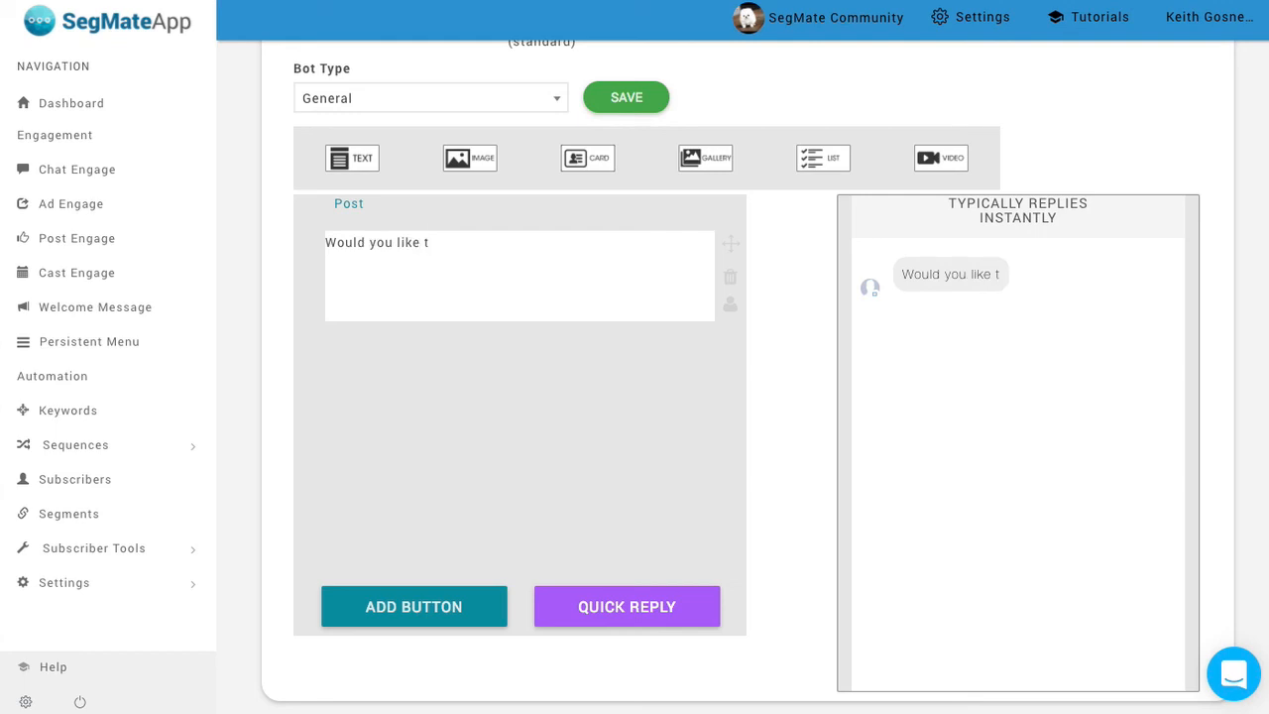
text(o be remind)
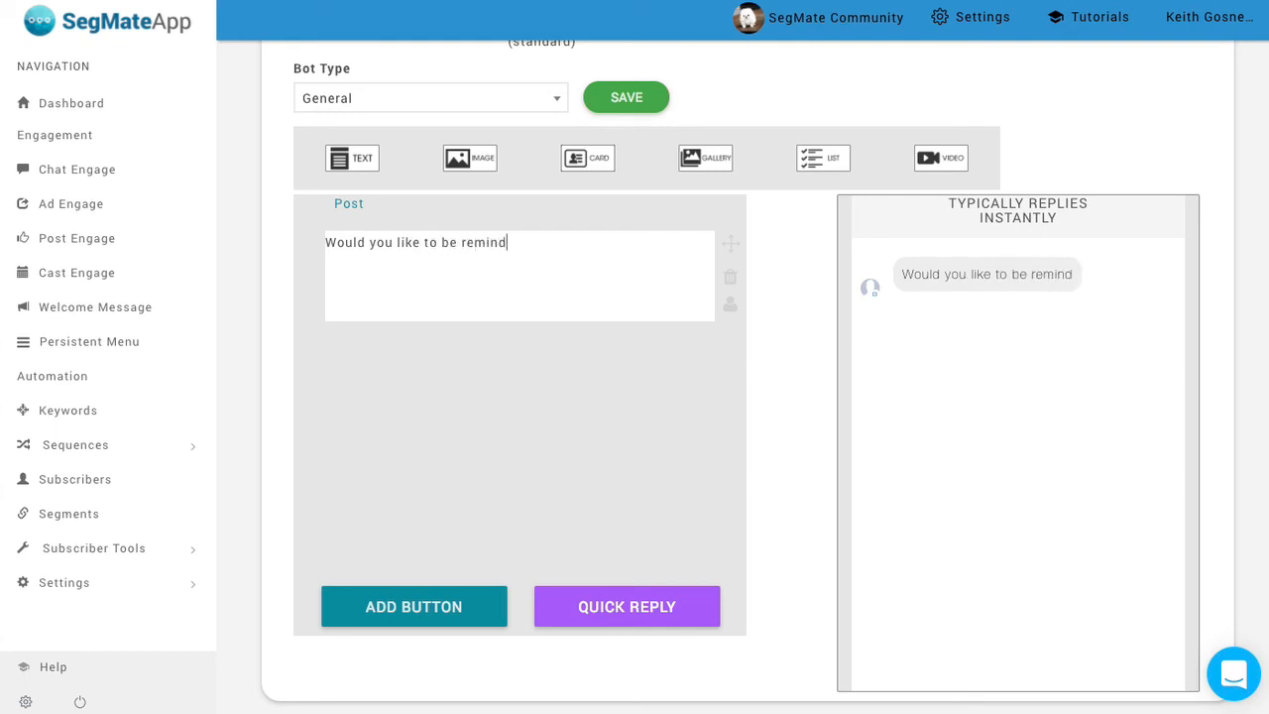
text(ed of the u)
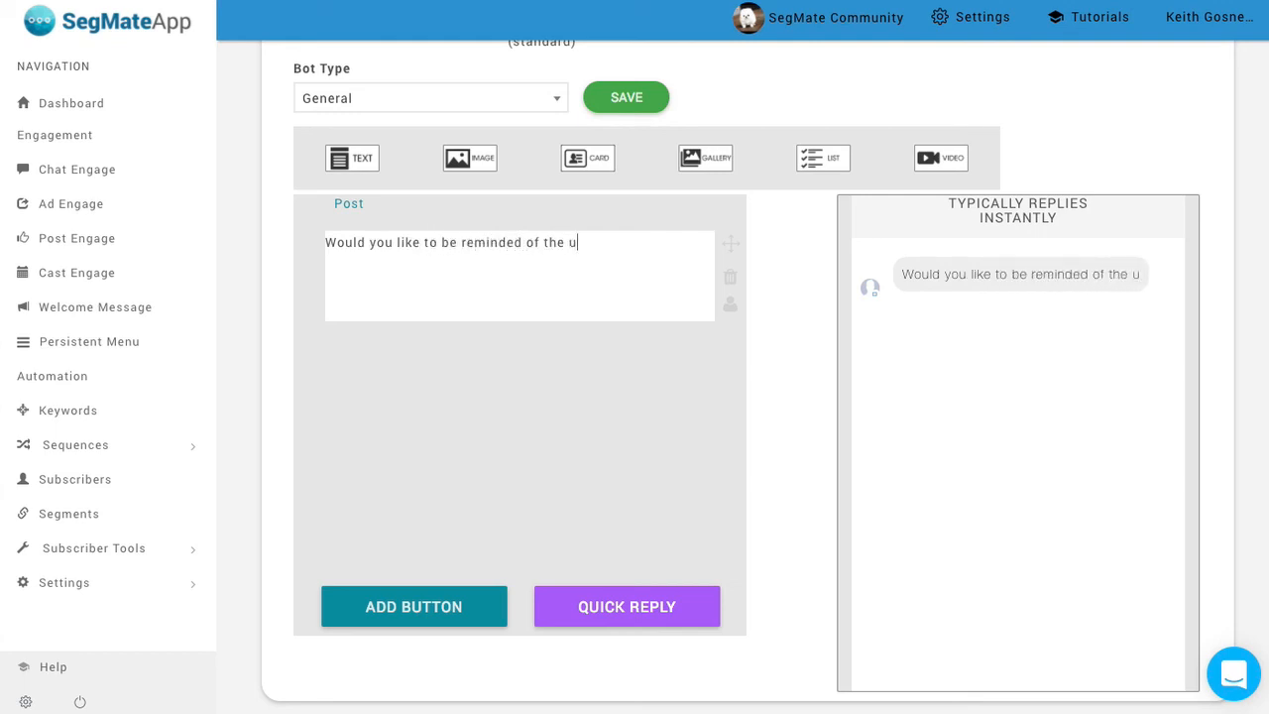
text(pcoming event?)
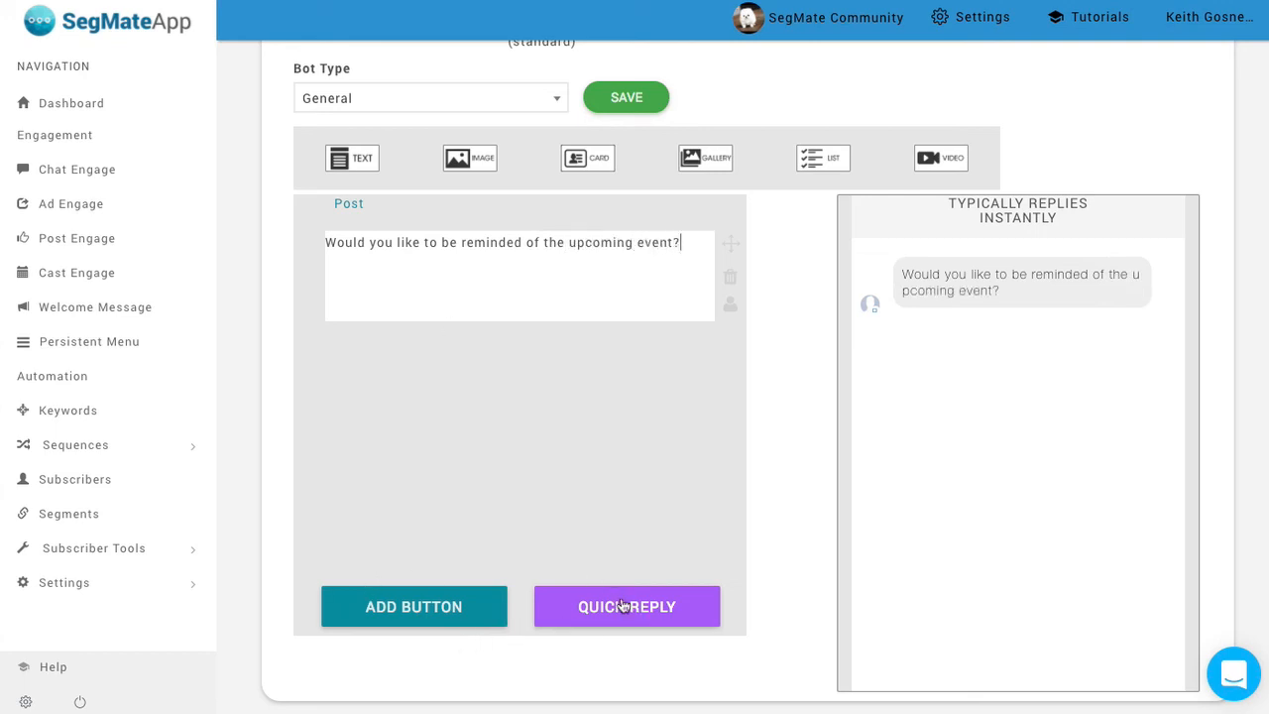
Add a button with the text "Yes" to the reminder question
click(421, 608)
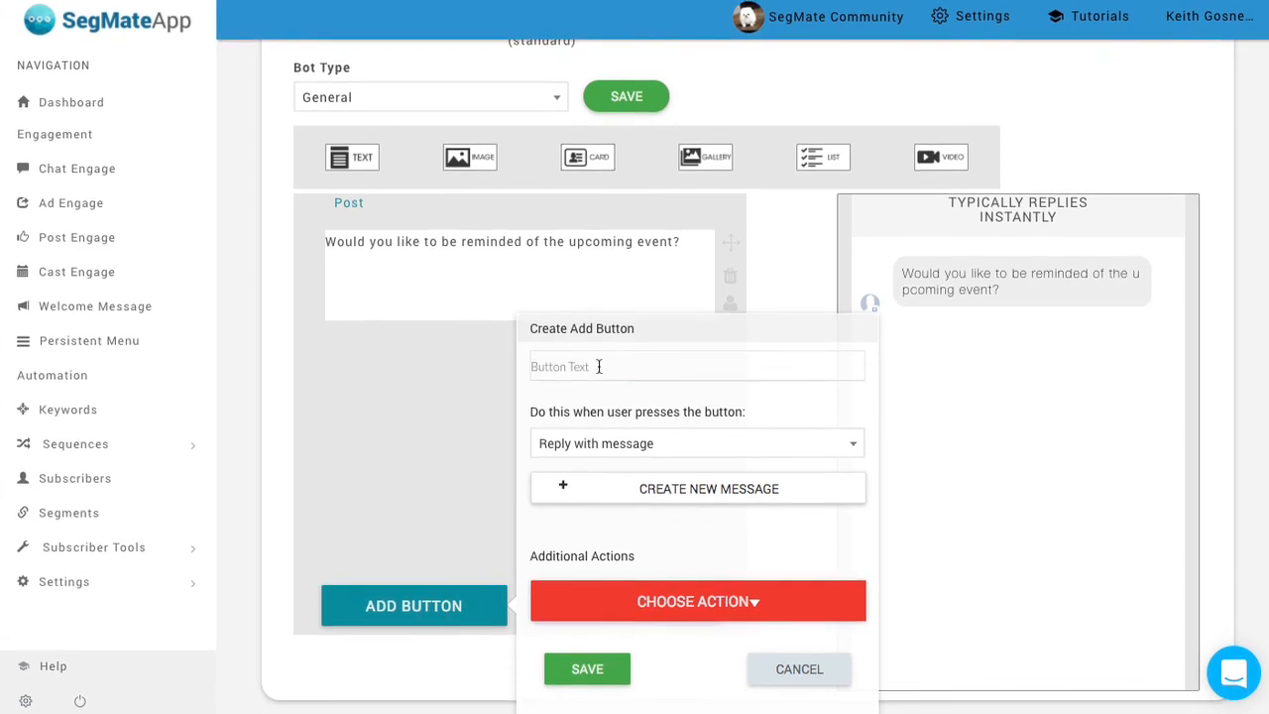
click(600, 367)
text(Yes)
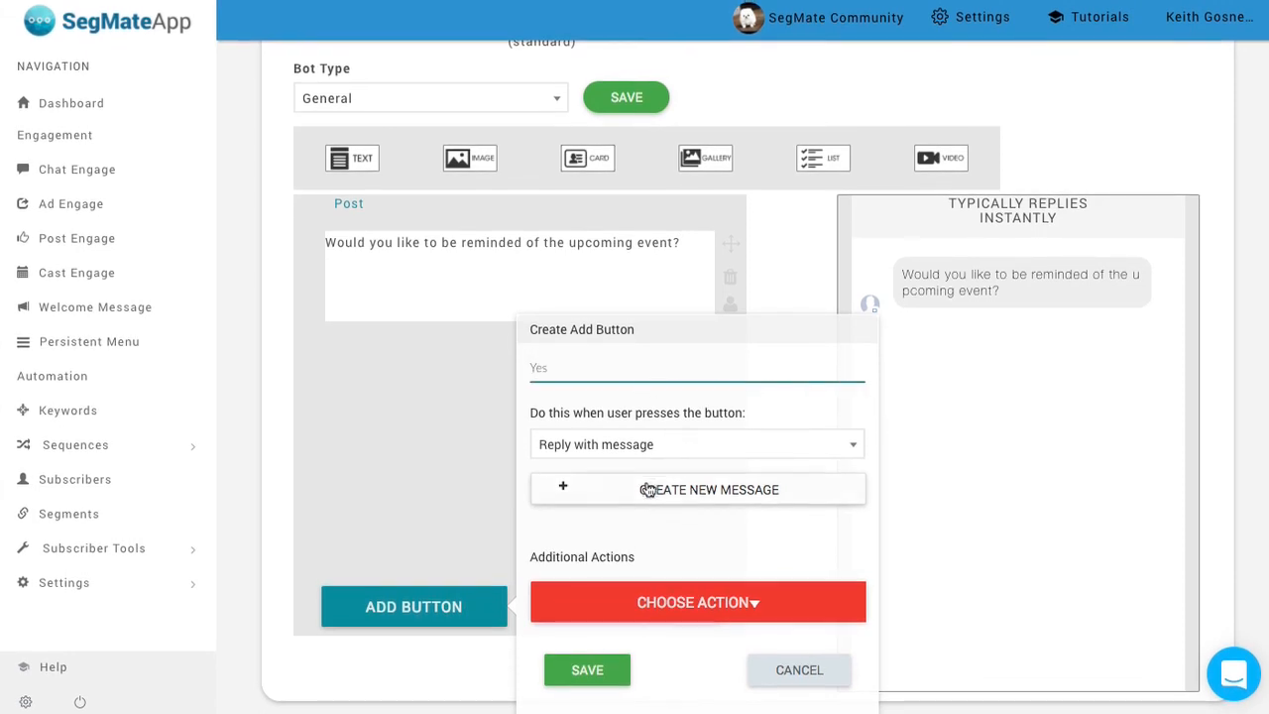
Give the Yes button a Subscribe to sequence action using the last listed sequence, and create a new reply message for it
click(680, 603)
scroll(640, 611, down, 2)
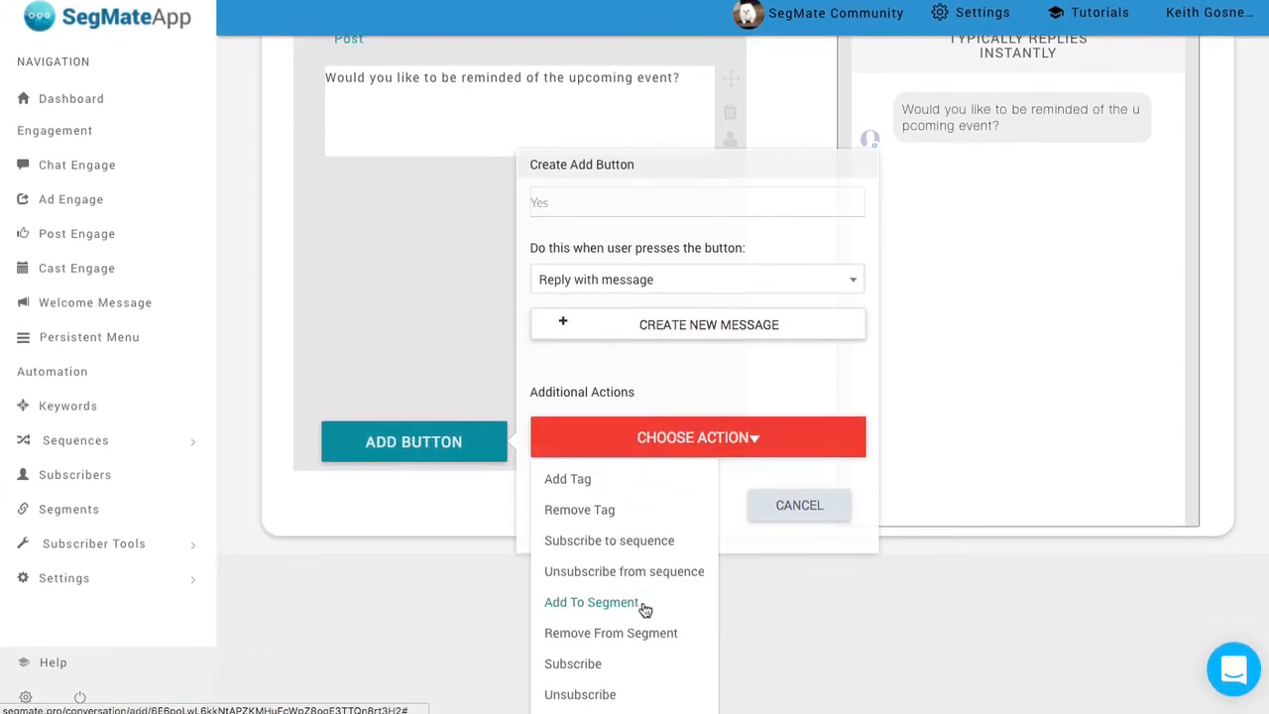
click(632, 552)
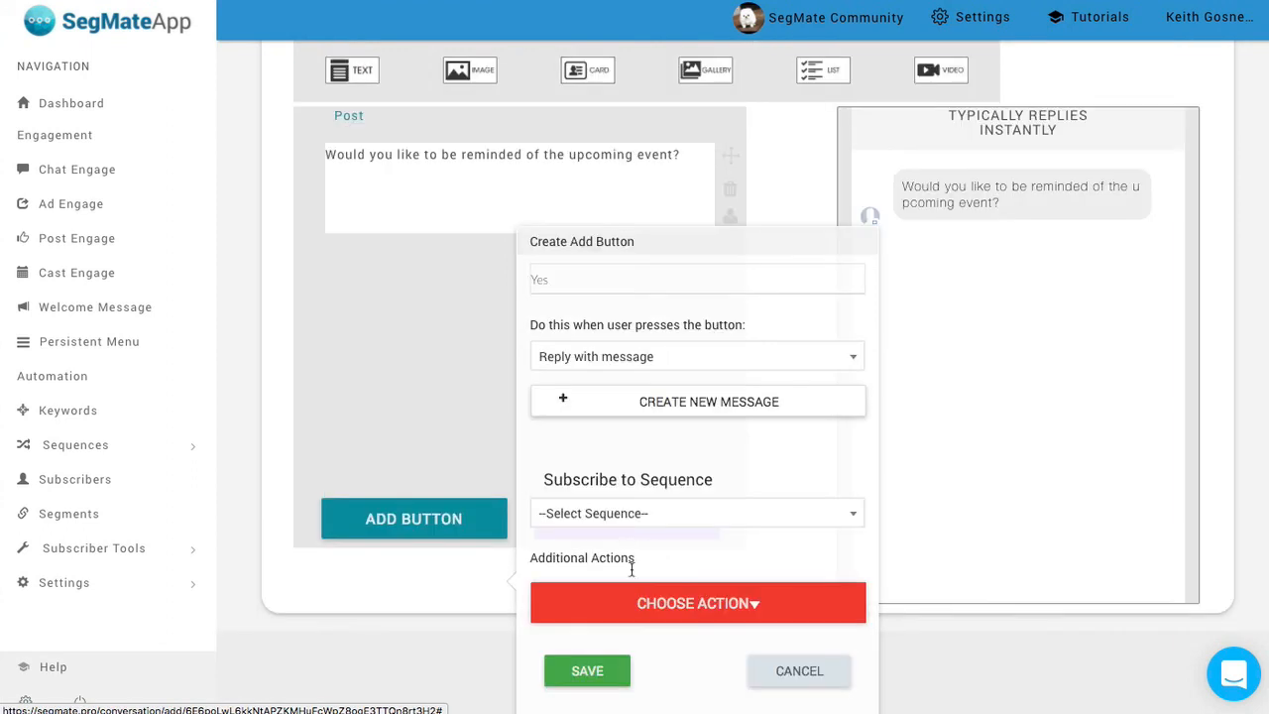
click(702, 520)
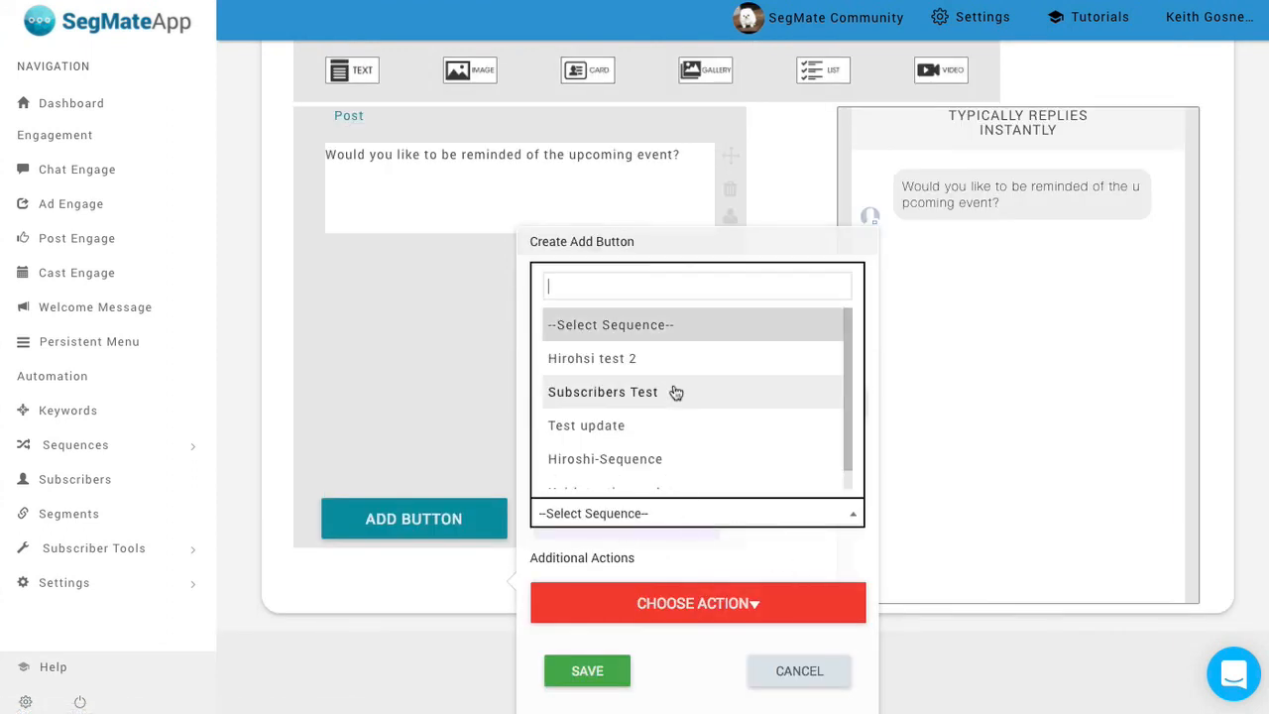
scroll(677, 387, down, 1)
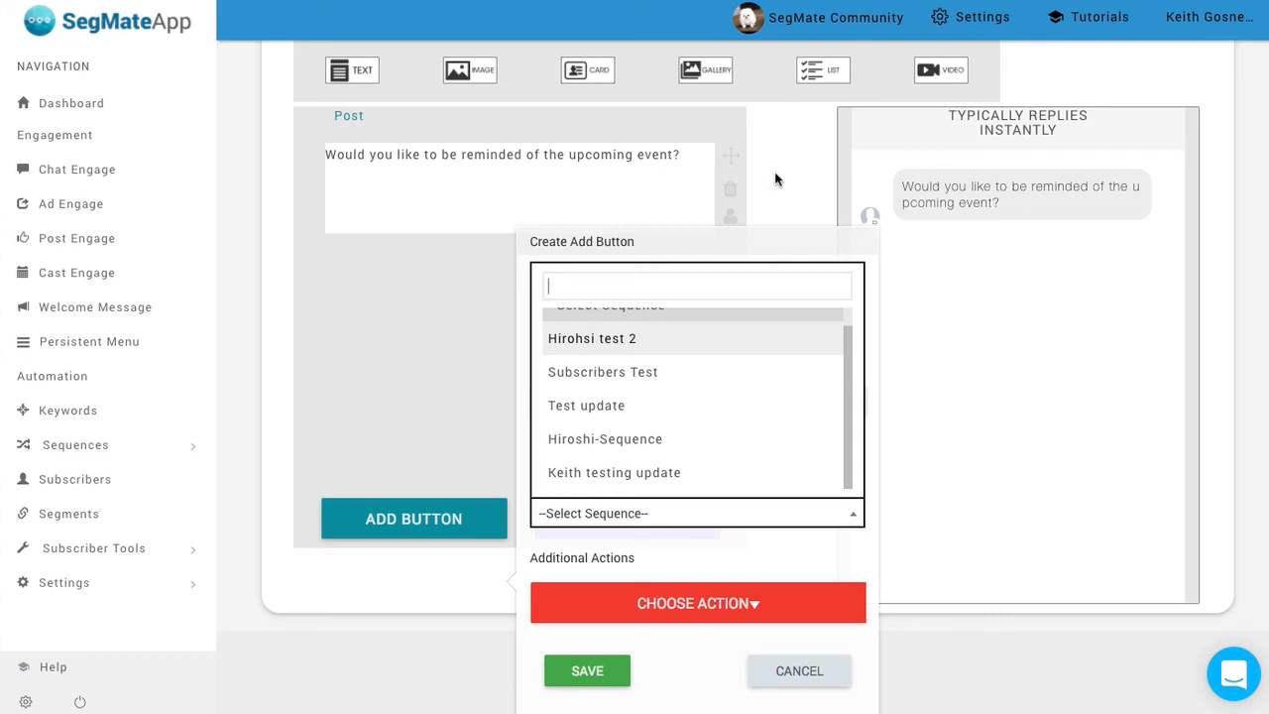
click(662, 473)
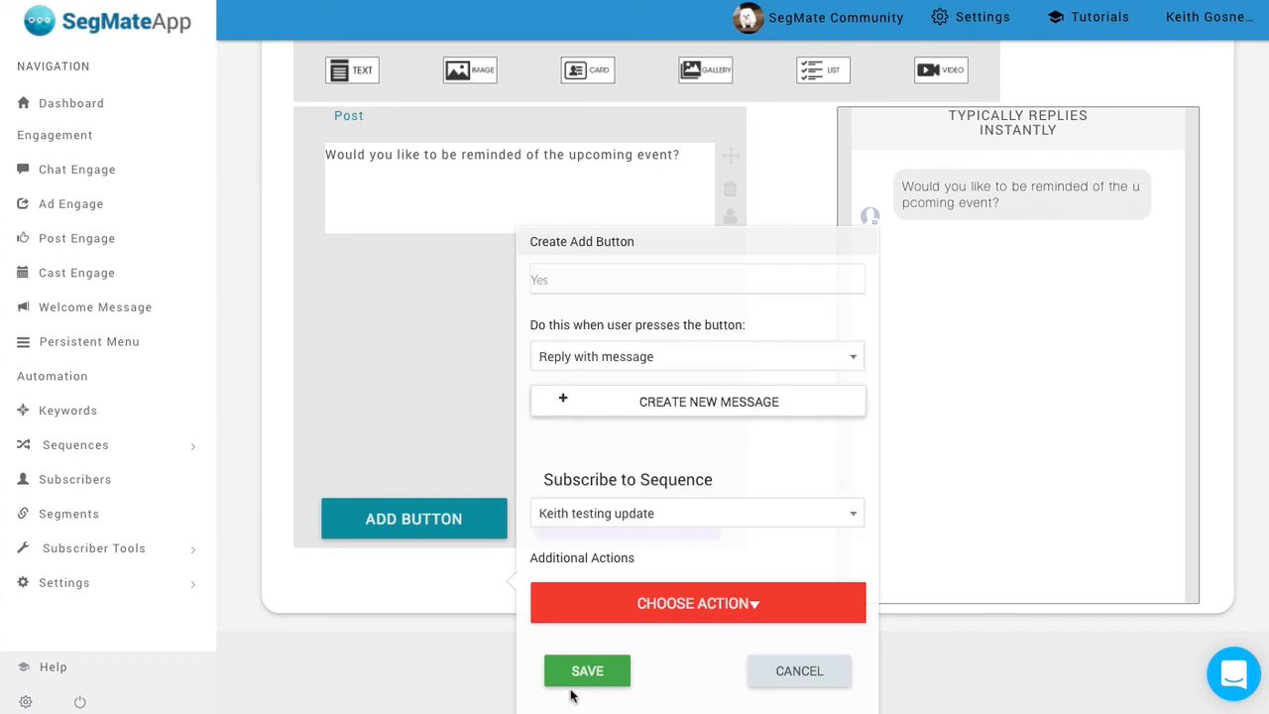
click(616, 443)
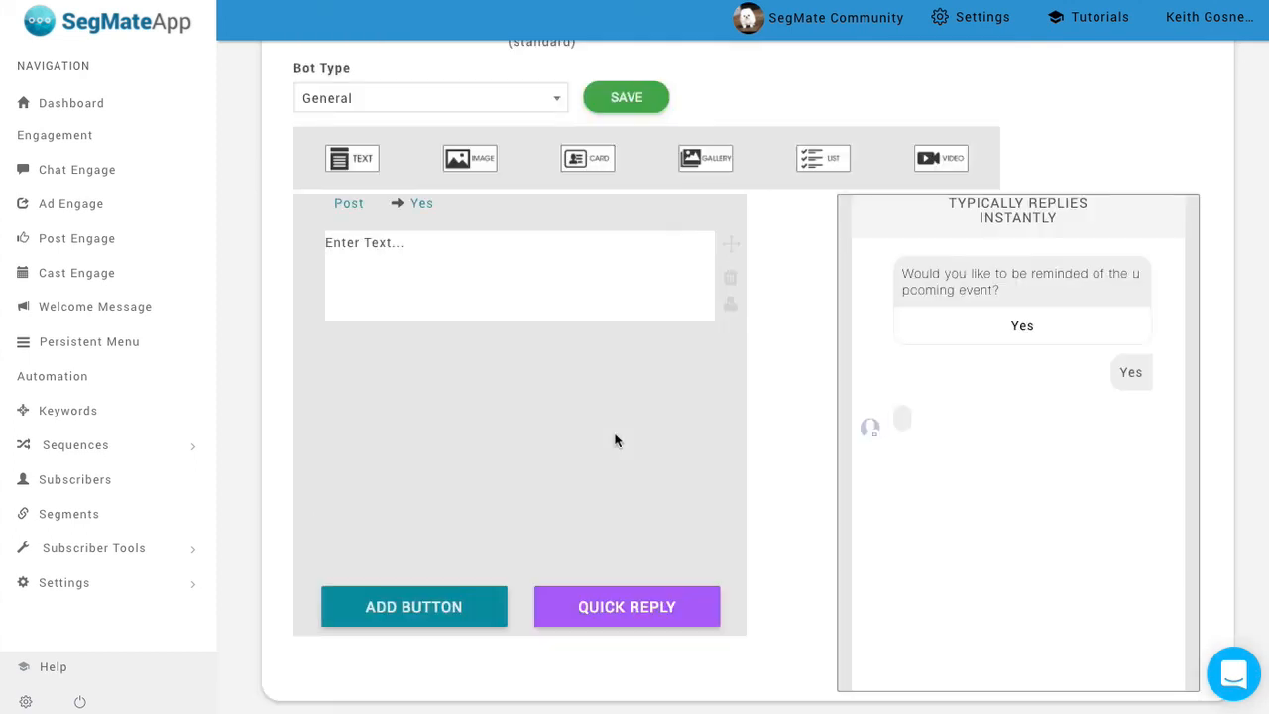
Enter "Great! Expect 2 Reminder messages in the near future." as the reply to the Yes button
click(424, 279)
text(G)
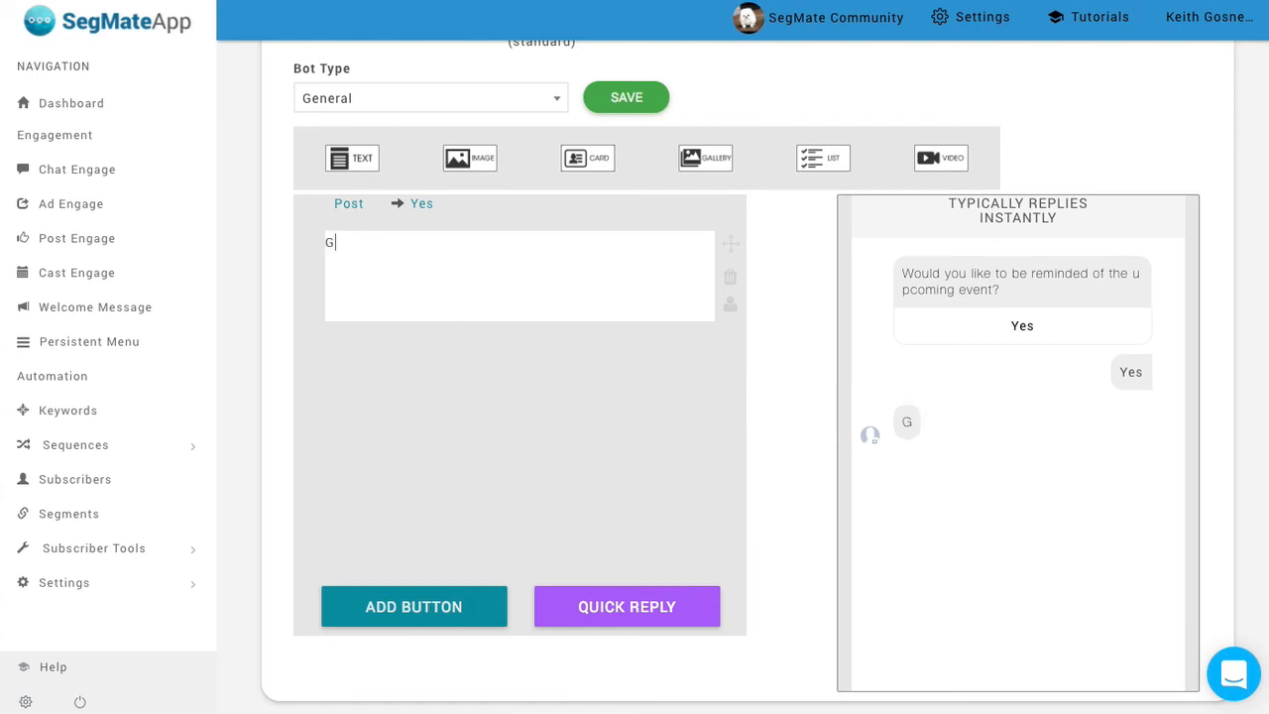
text(reat! Expect )
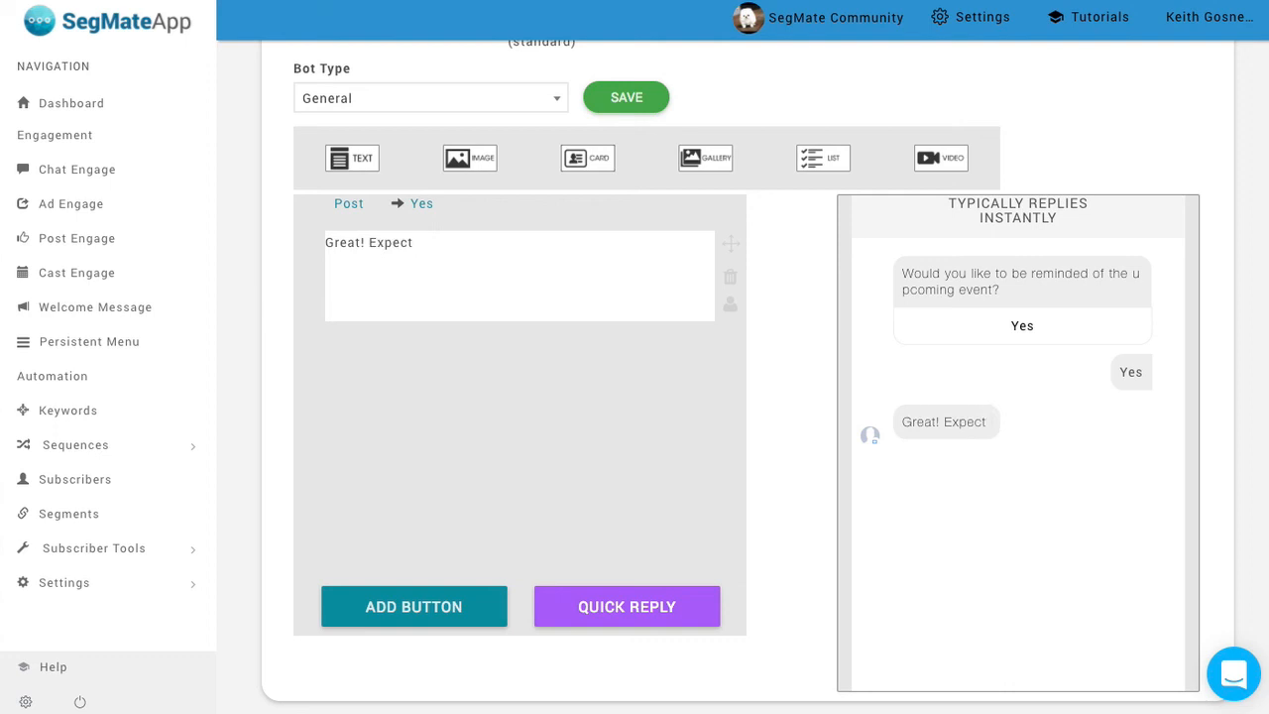
text(2 Reminder message)
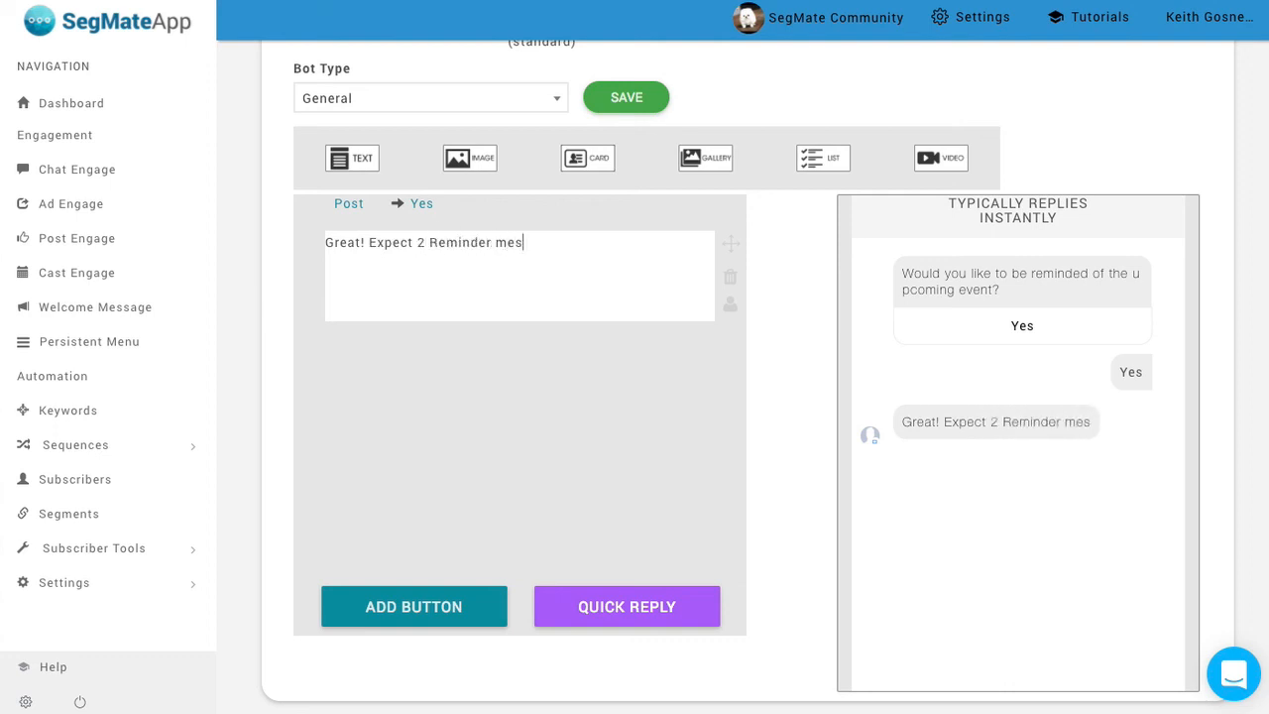
key(BackSpace)
key(BackSpace)
key(BackSpace)
text(age)
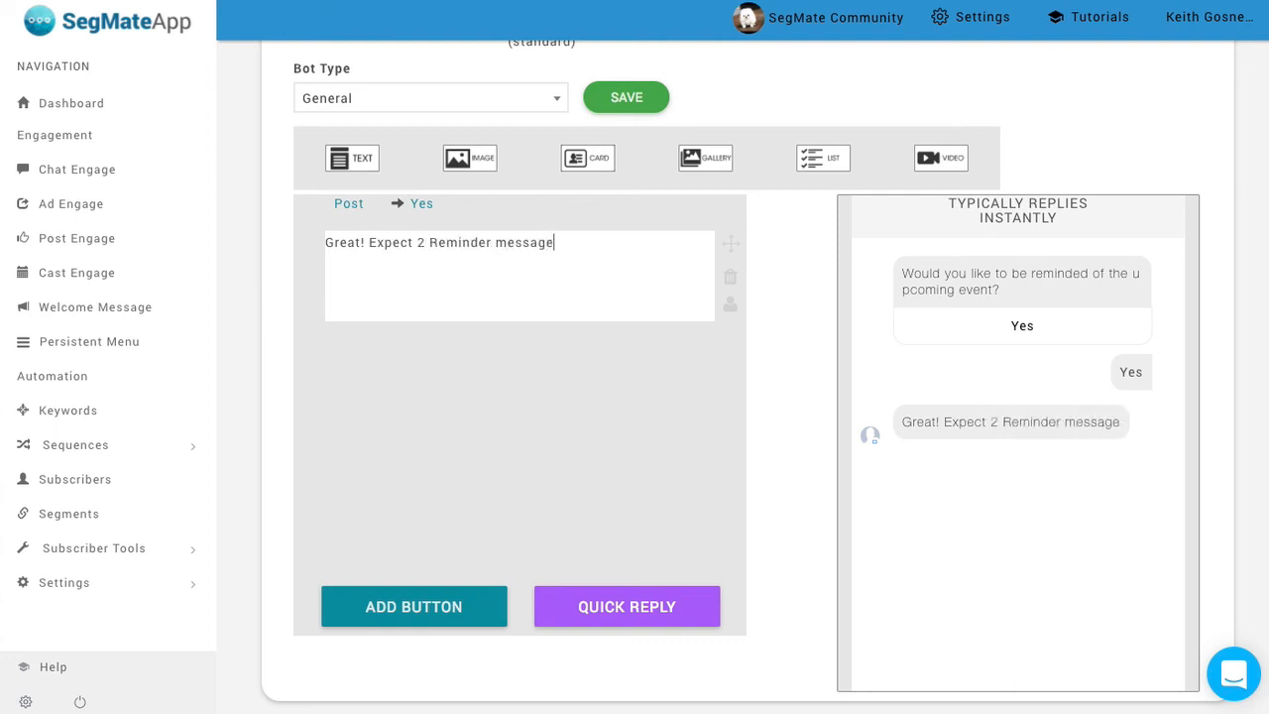
text(s in the near future.)
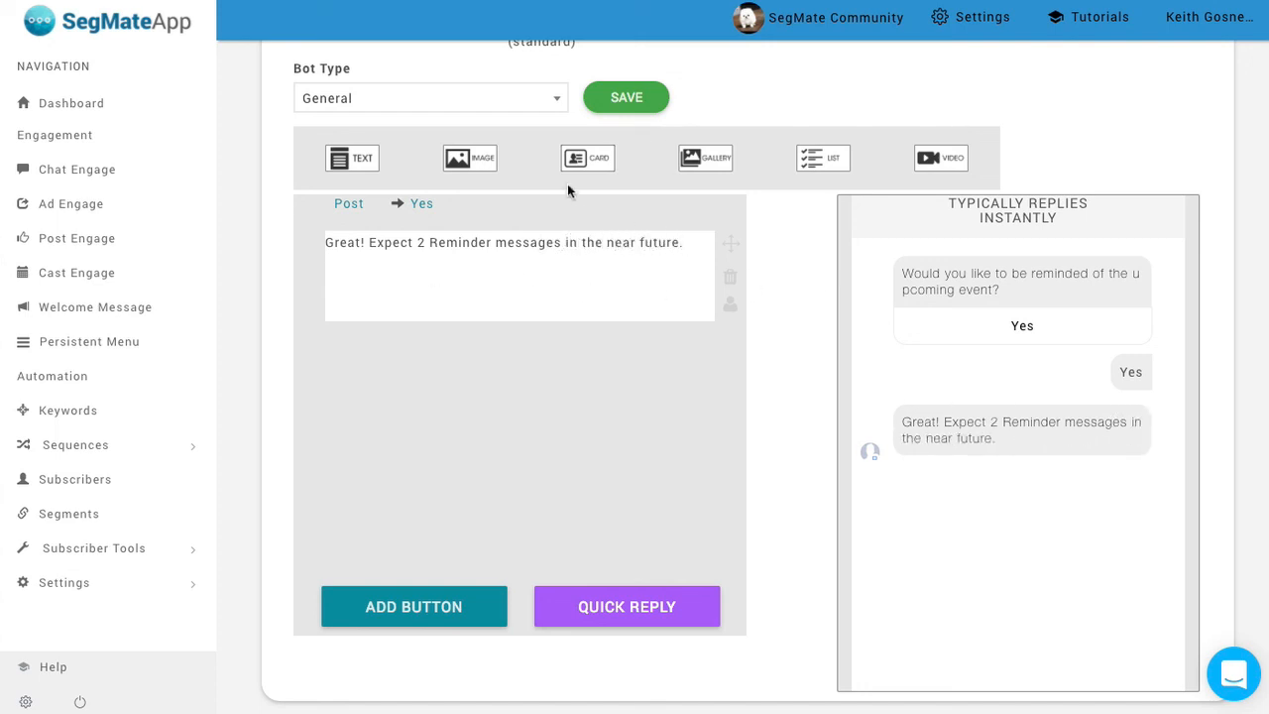
Go back to the opening post and review the Yes button's settings and the additional actions available
click(360, 203)
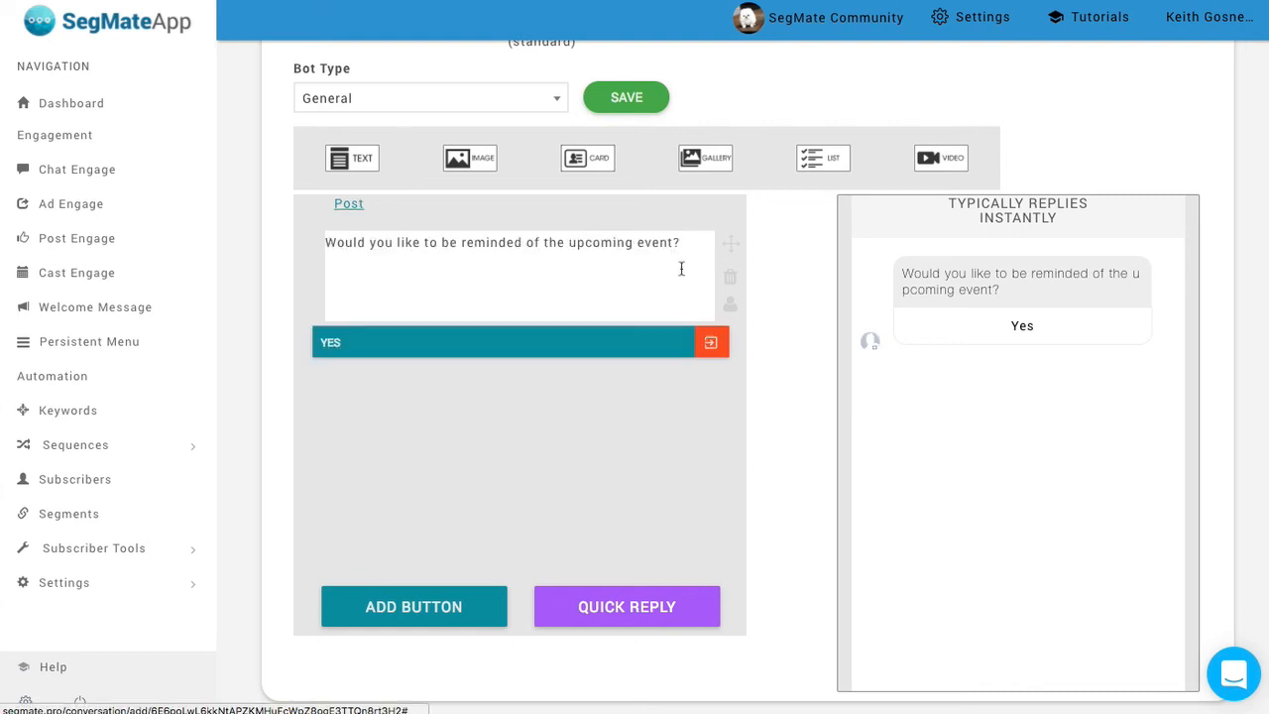
click(518, 343)
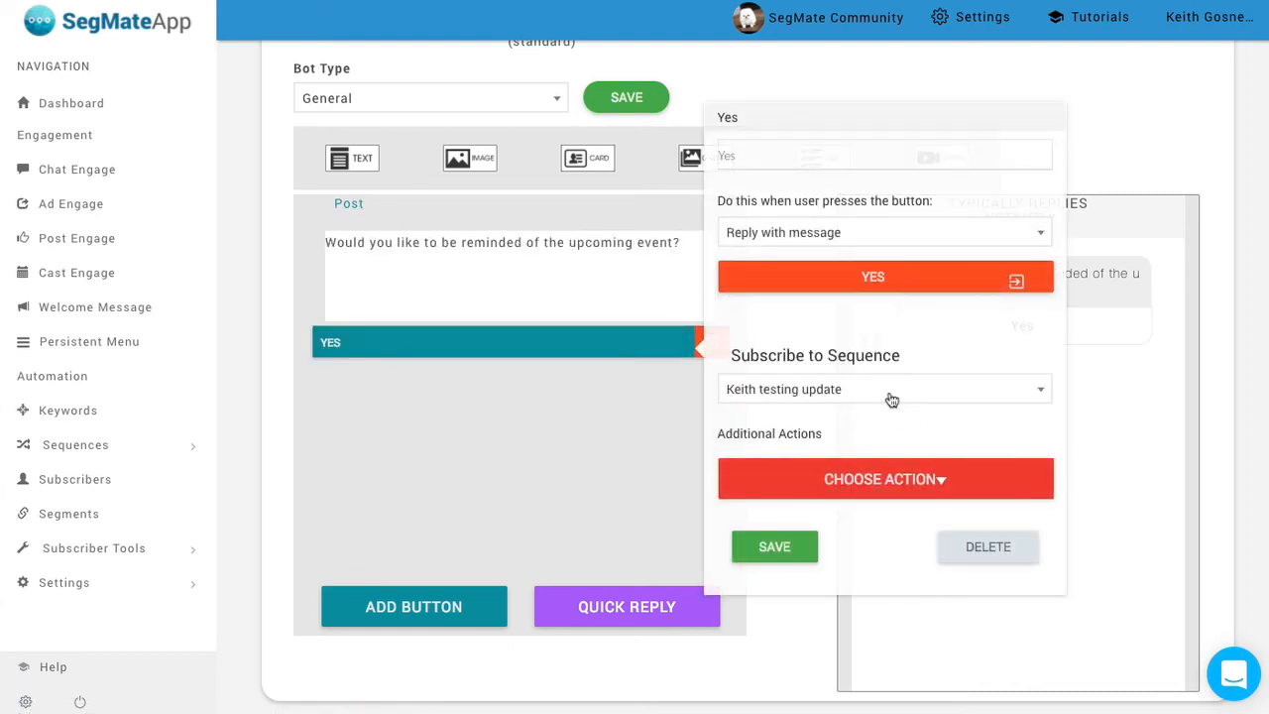
click(899, 488)
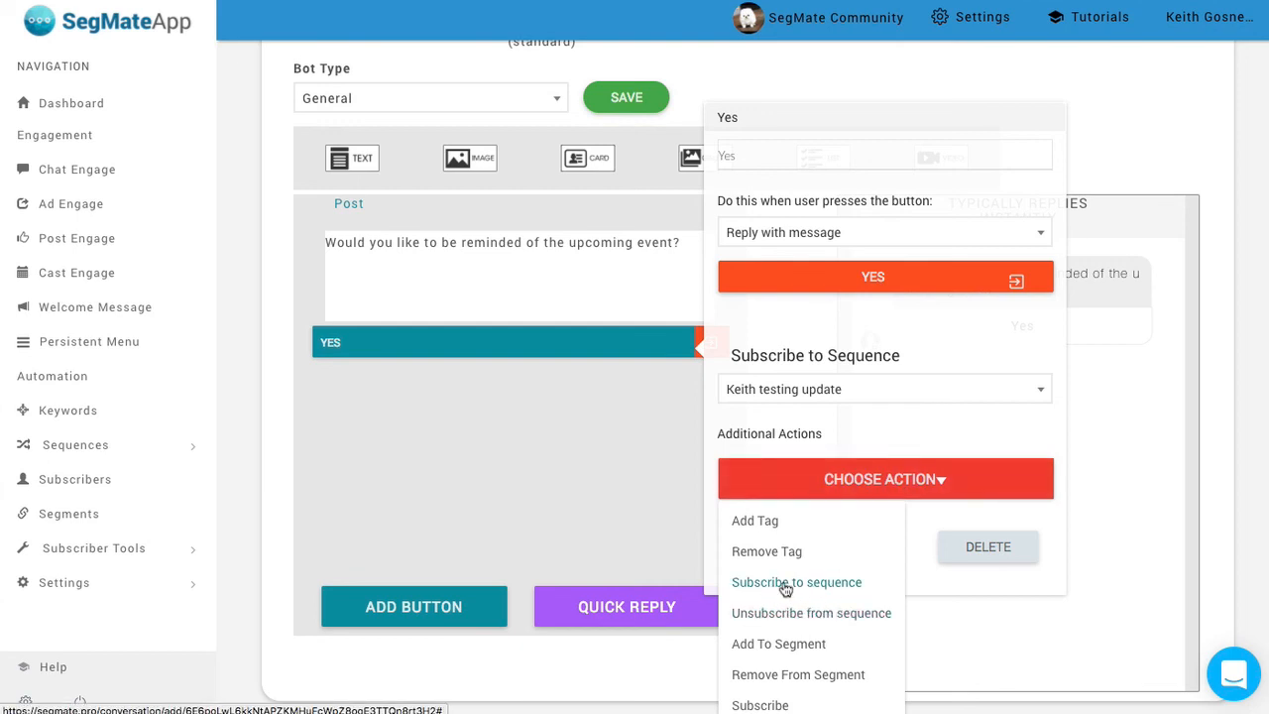
click(620, 416)
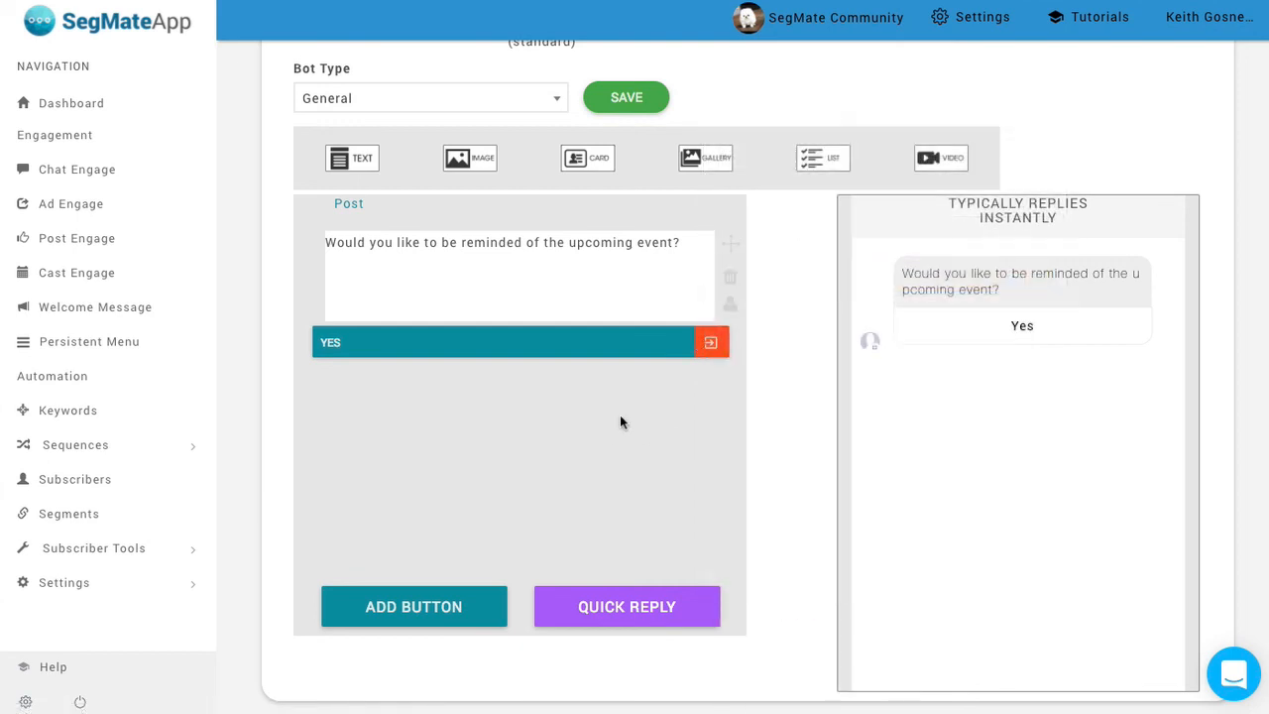